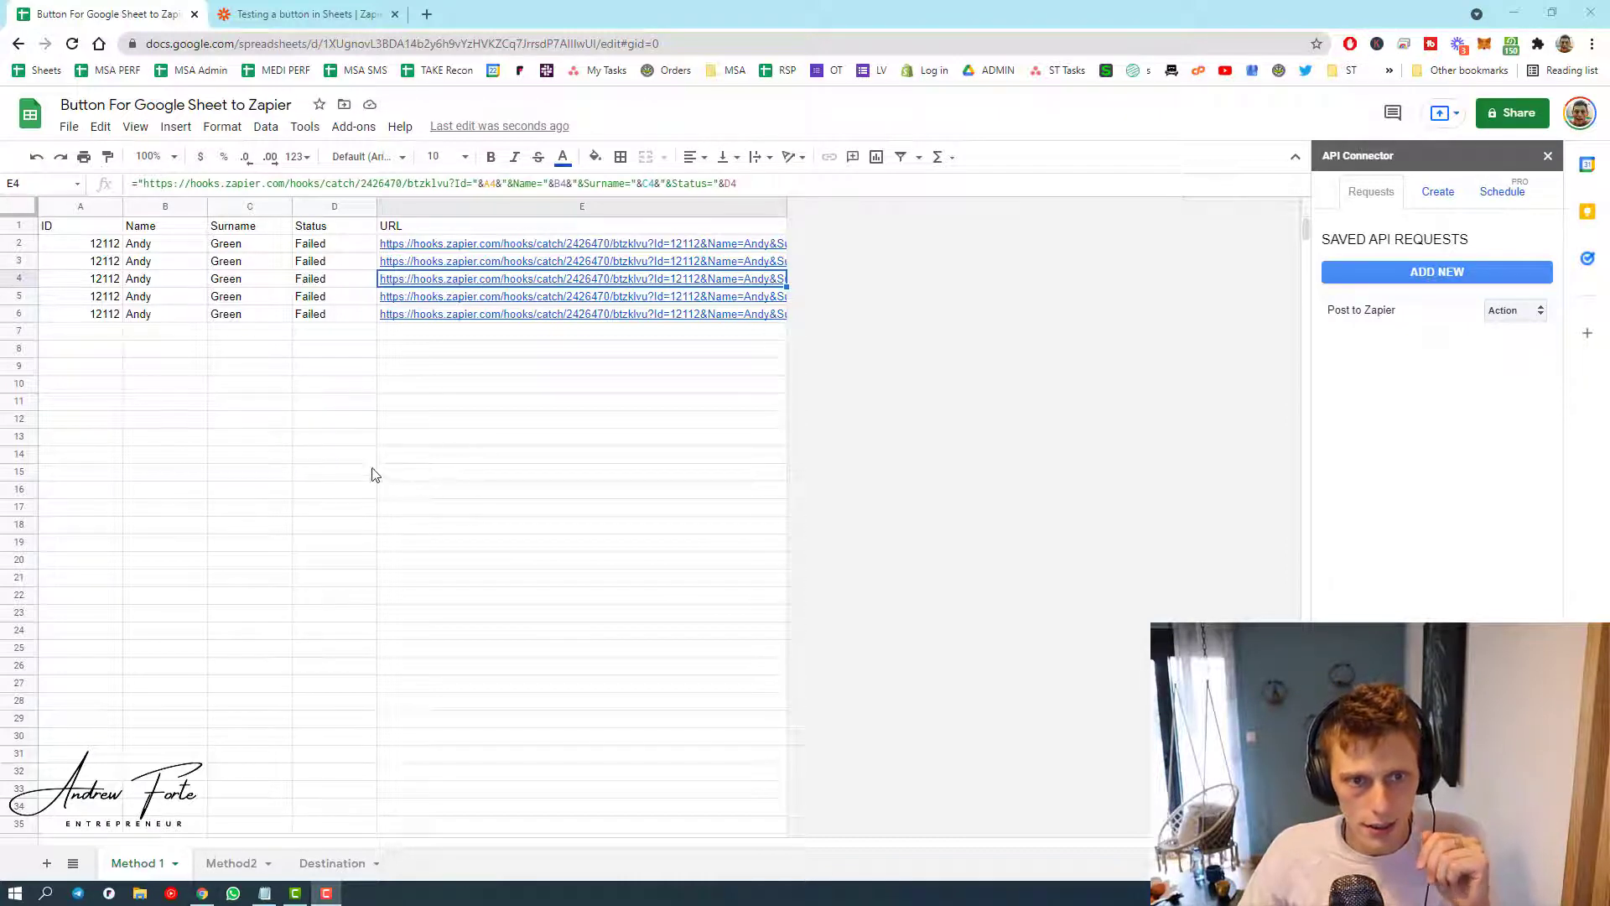
# - Bring up Zapier's 'Testing a button in Sheets' Catch Hook trigger test
pyautogui.click(276, 401)
# - Review the trigger's Webhooks app and event, its webhook URL setup, and found test Request D
pyautogui.click(246, 17)
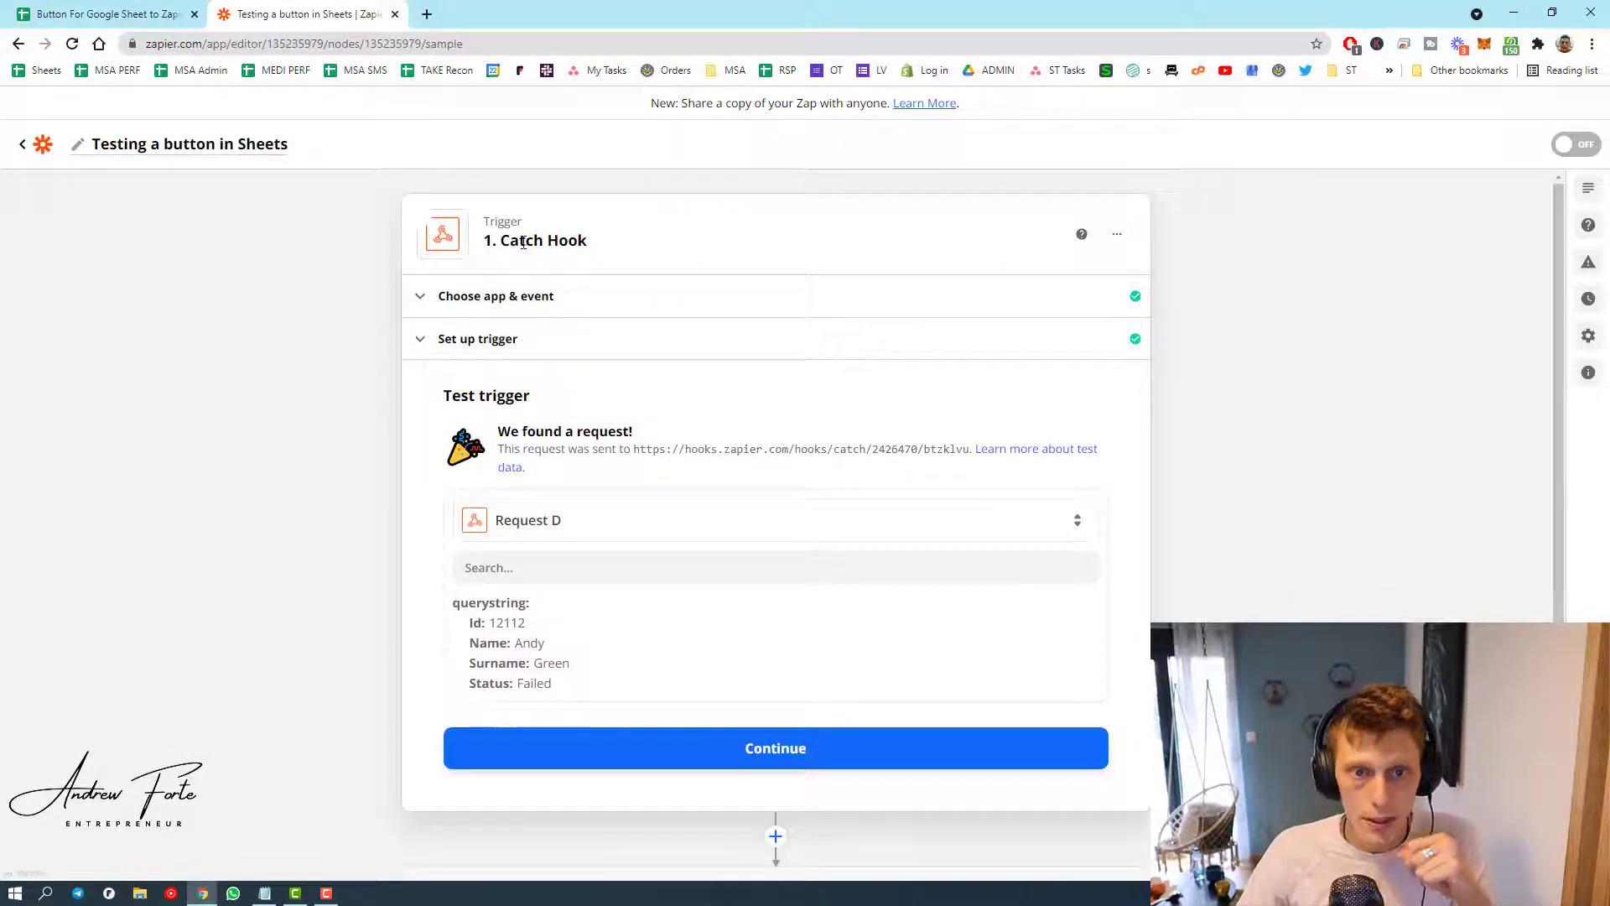
pyautogui.click(417, 311)
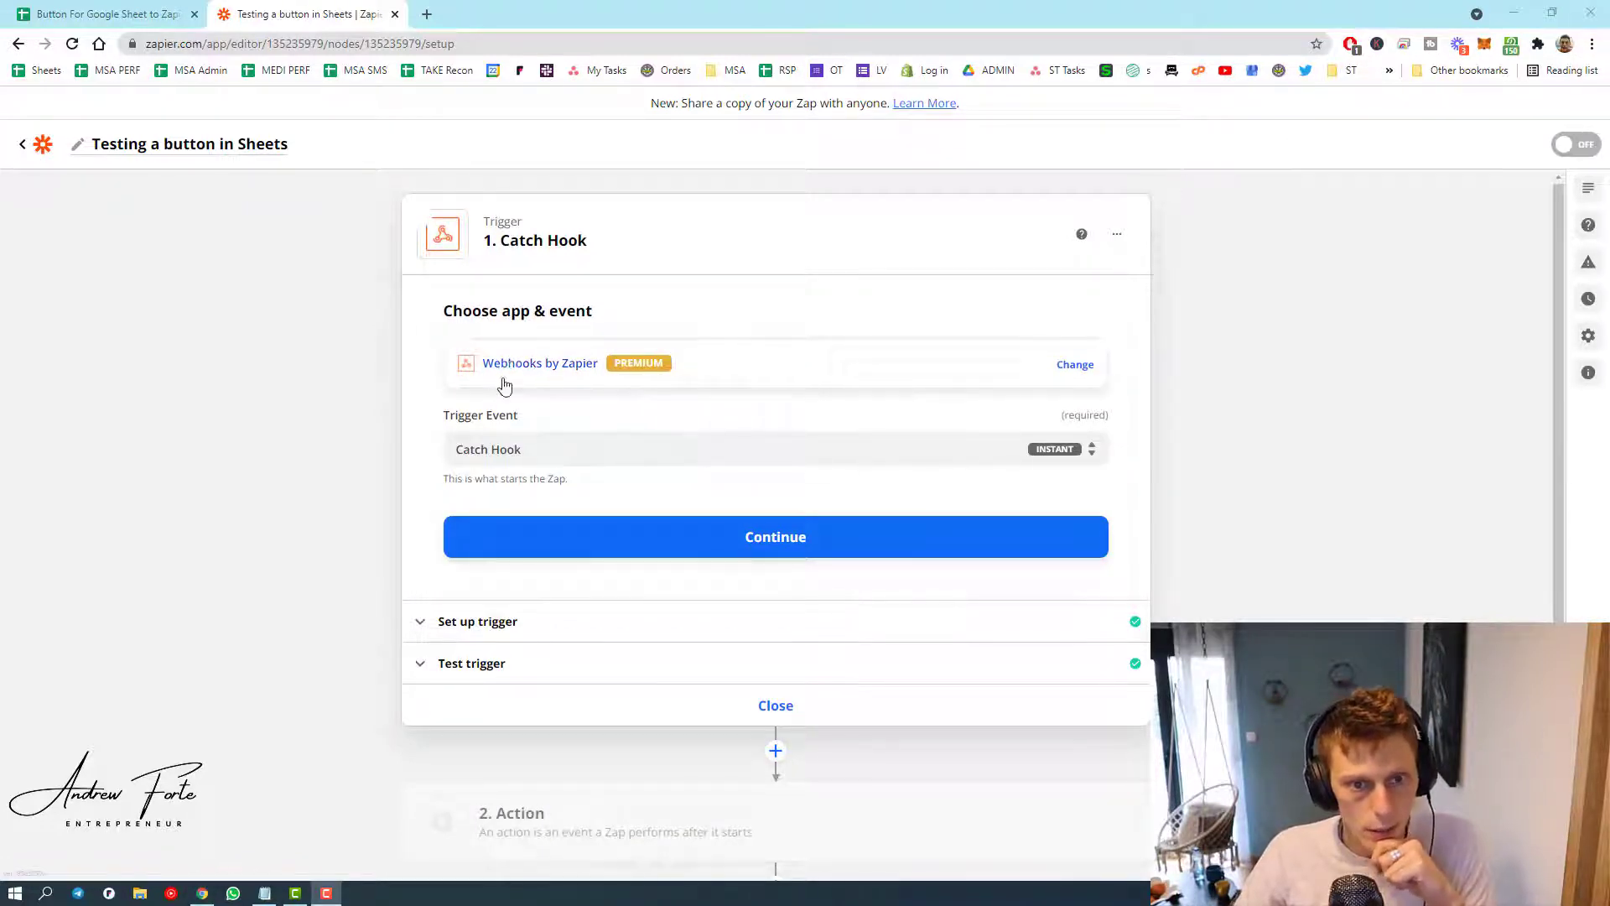
pyautogui.click(416, 637)
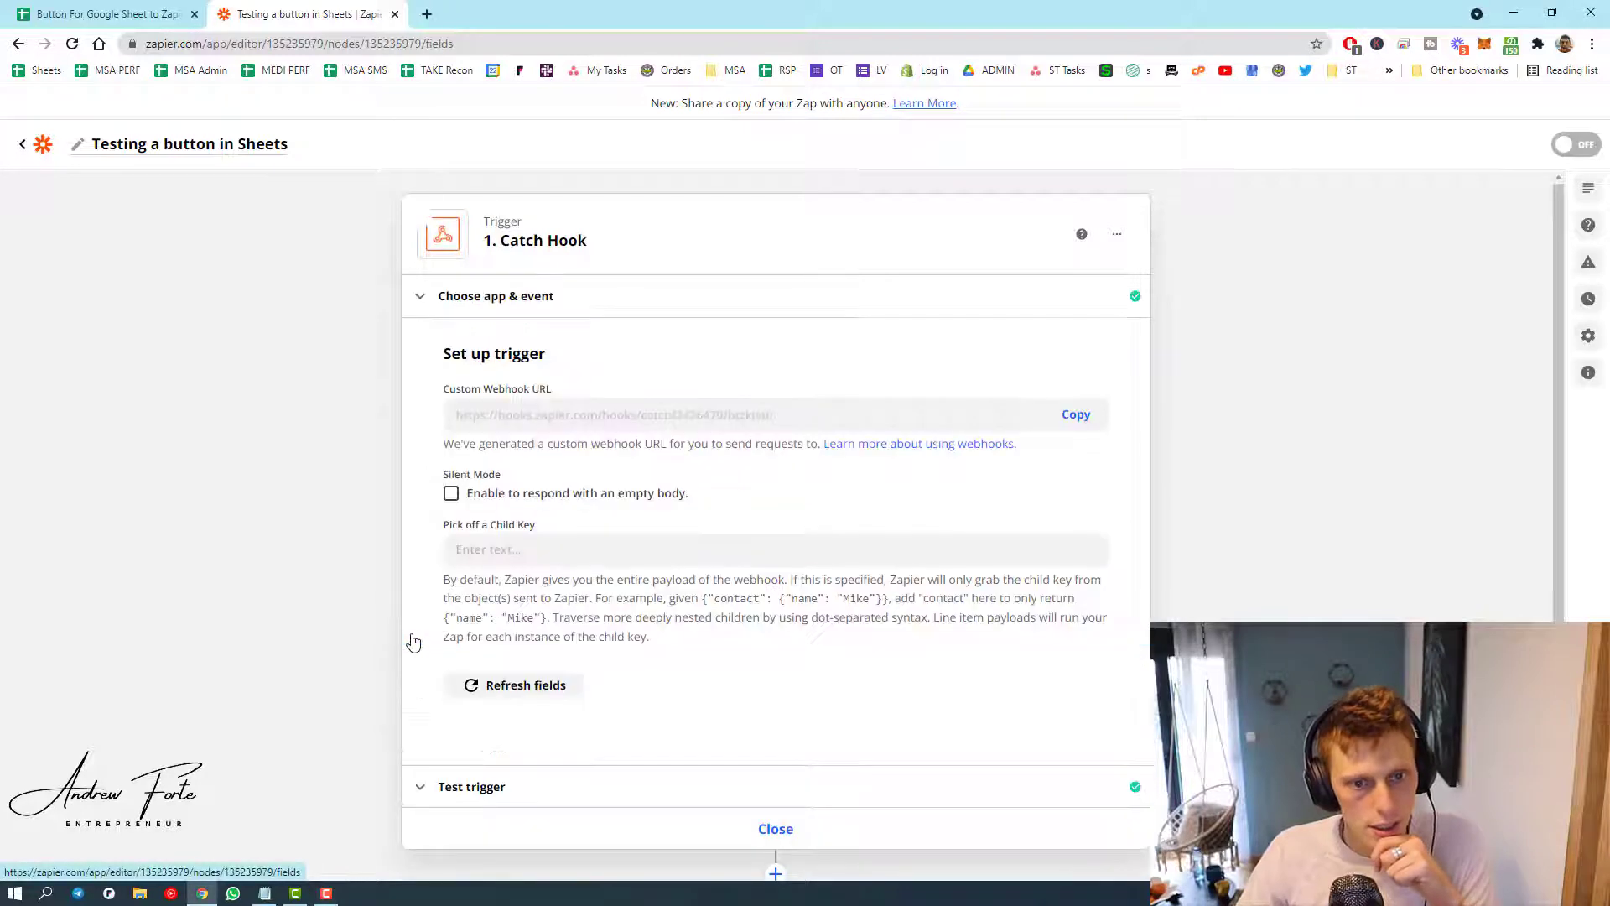
pyautogui.click(450, 794)
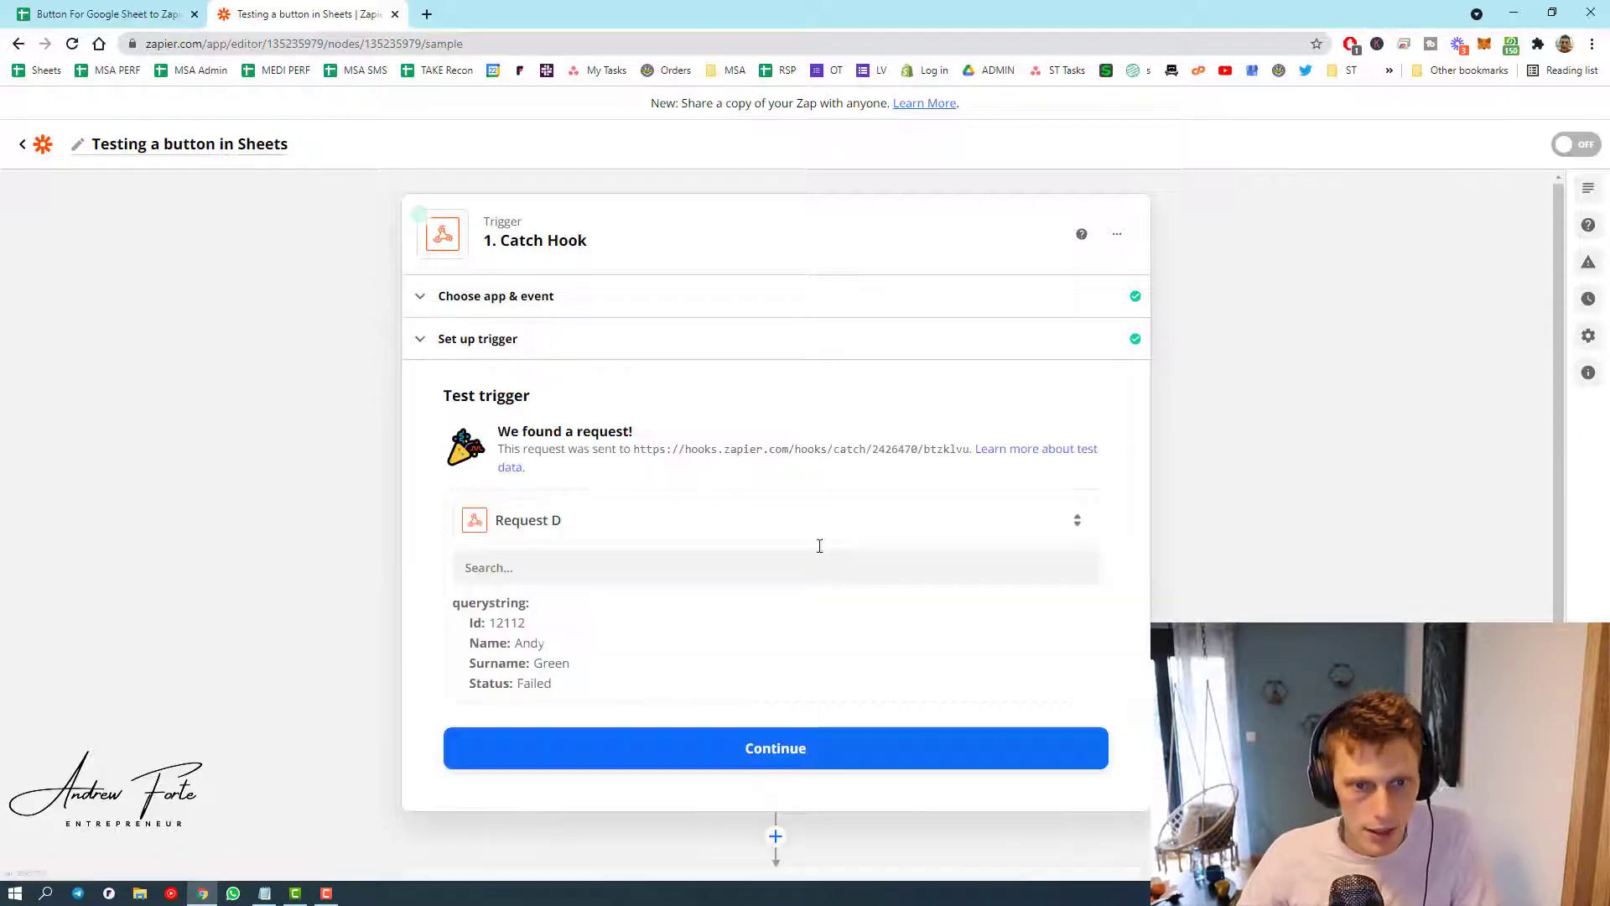
# - Back in the sheet, widen column E so E2's full hook URL is visible
pyautogui.click(137, 10)
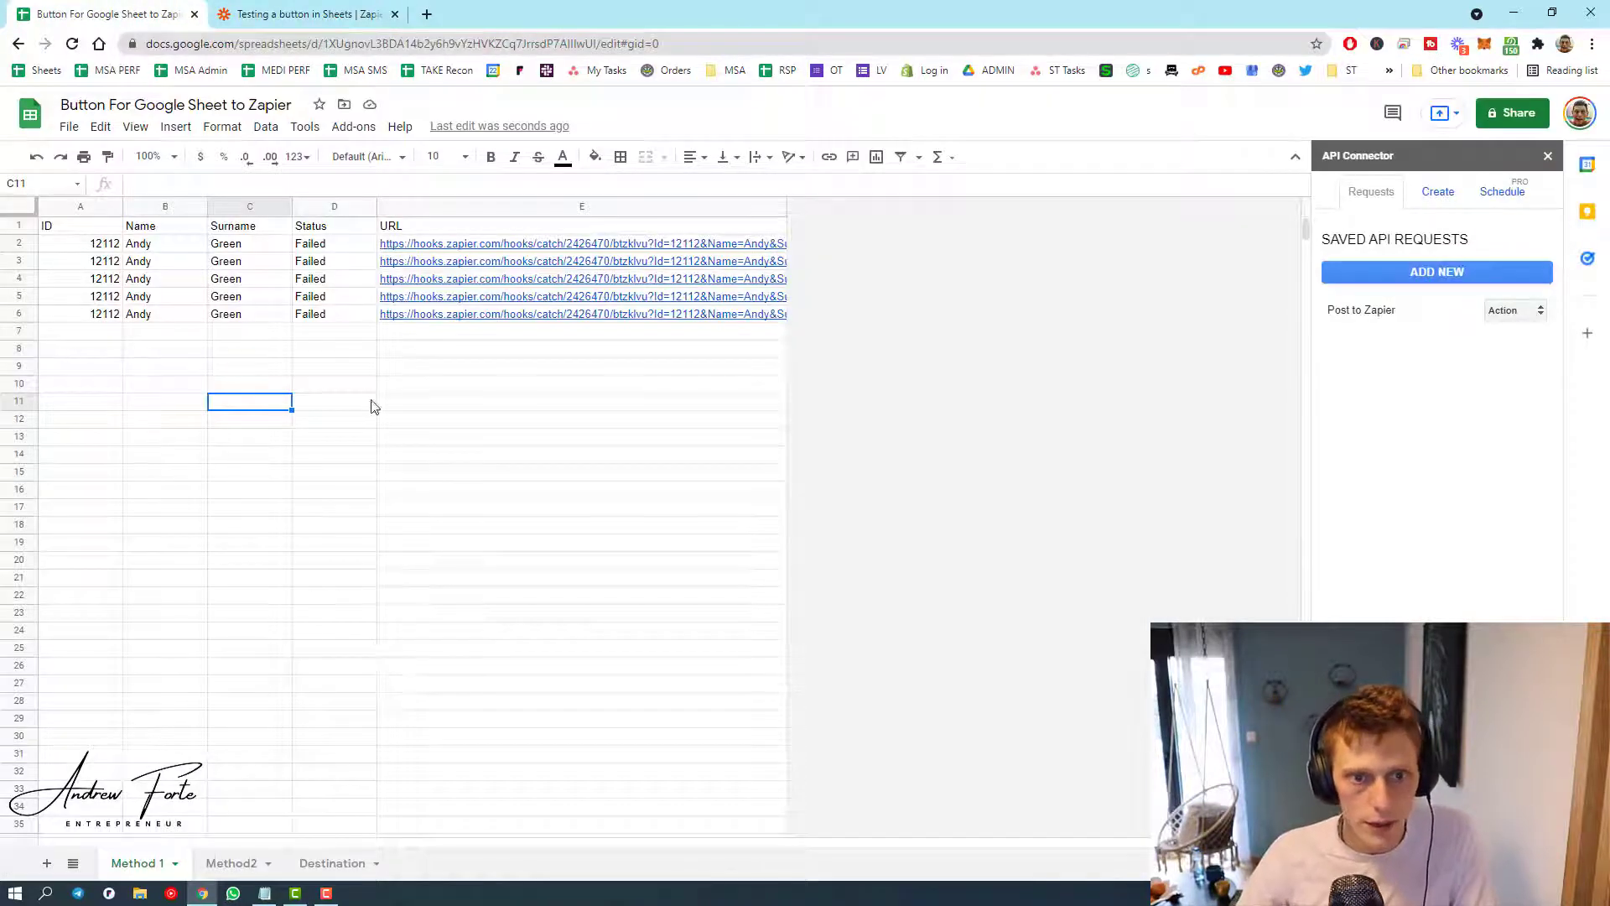
pyautogui.moveTo(385, 255)
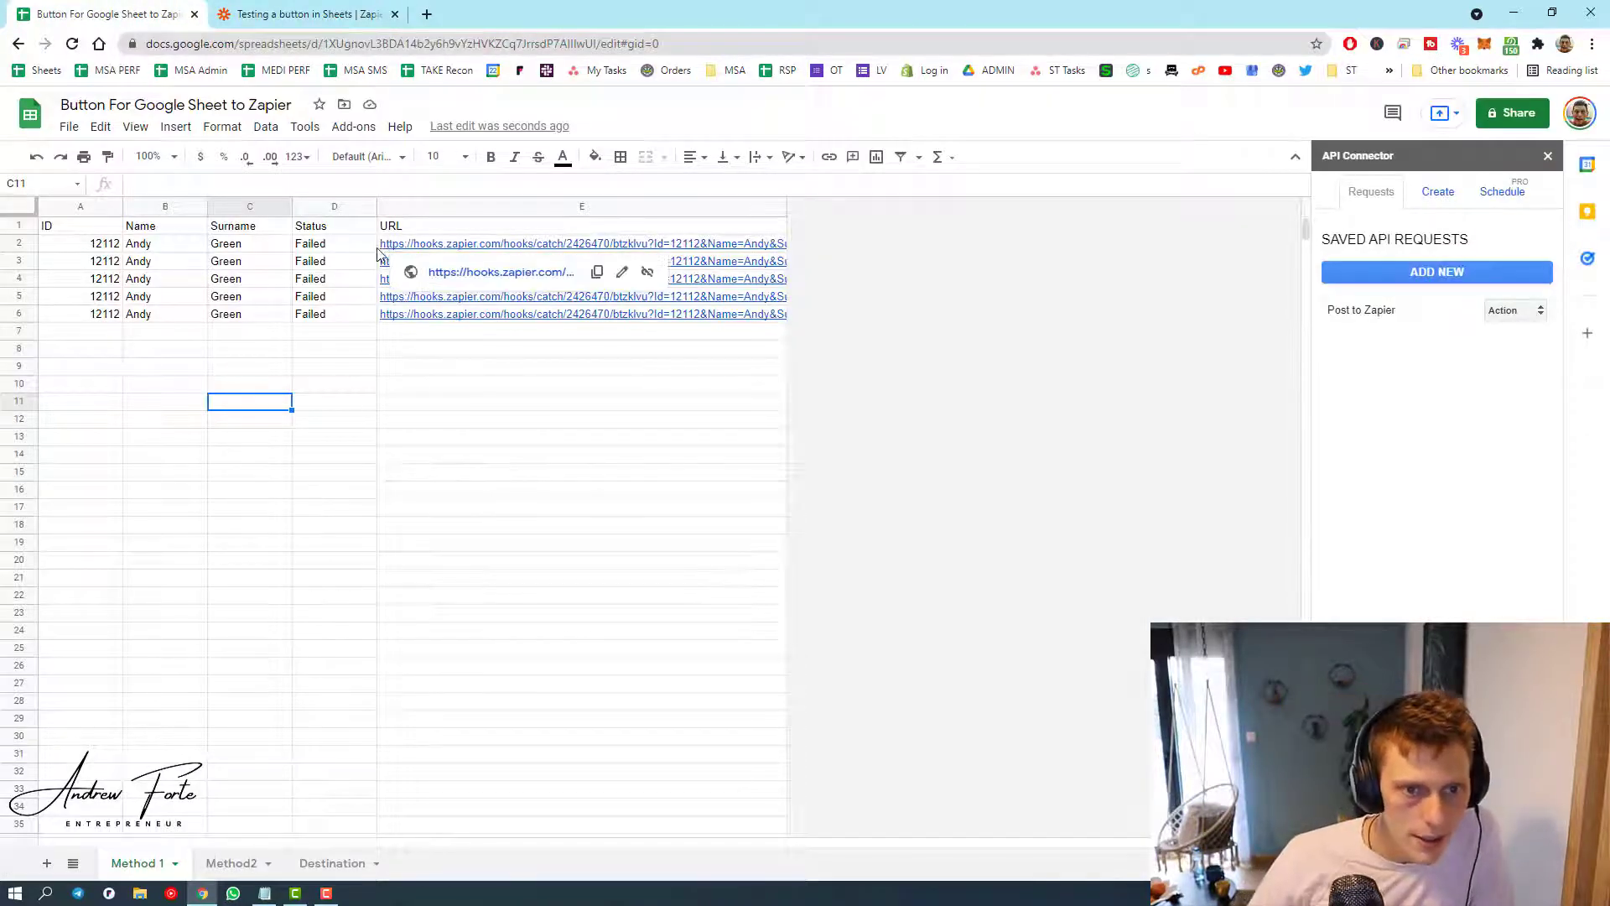
pyautogui.click(406, 245)
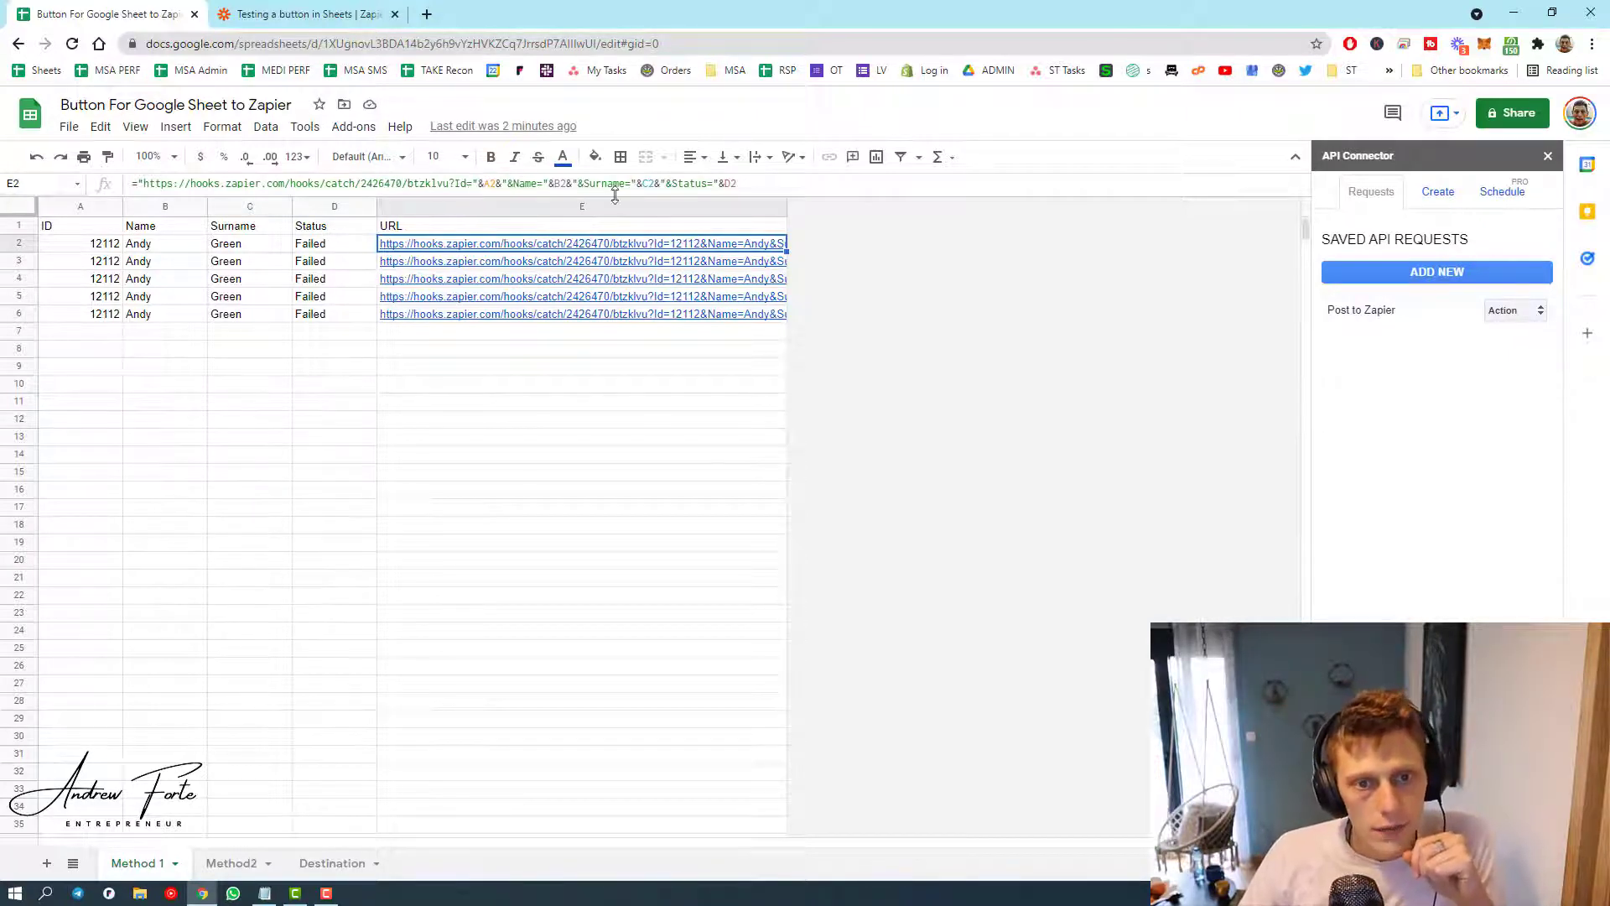
pyautogui.moveTo(787, 207); pyautogui.dragTo(1068, 202)
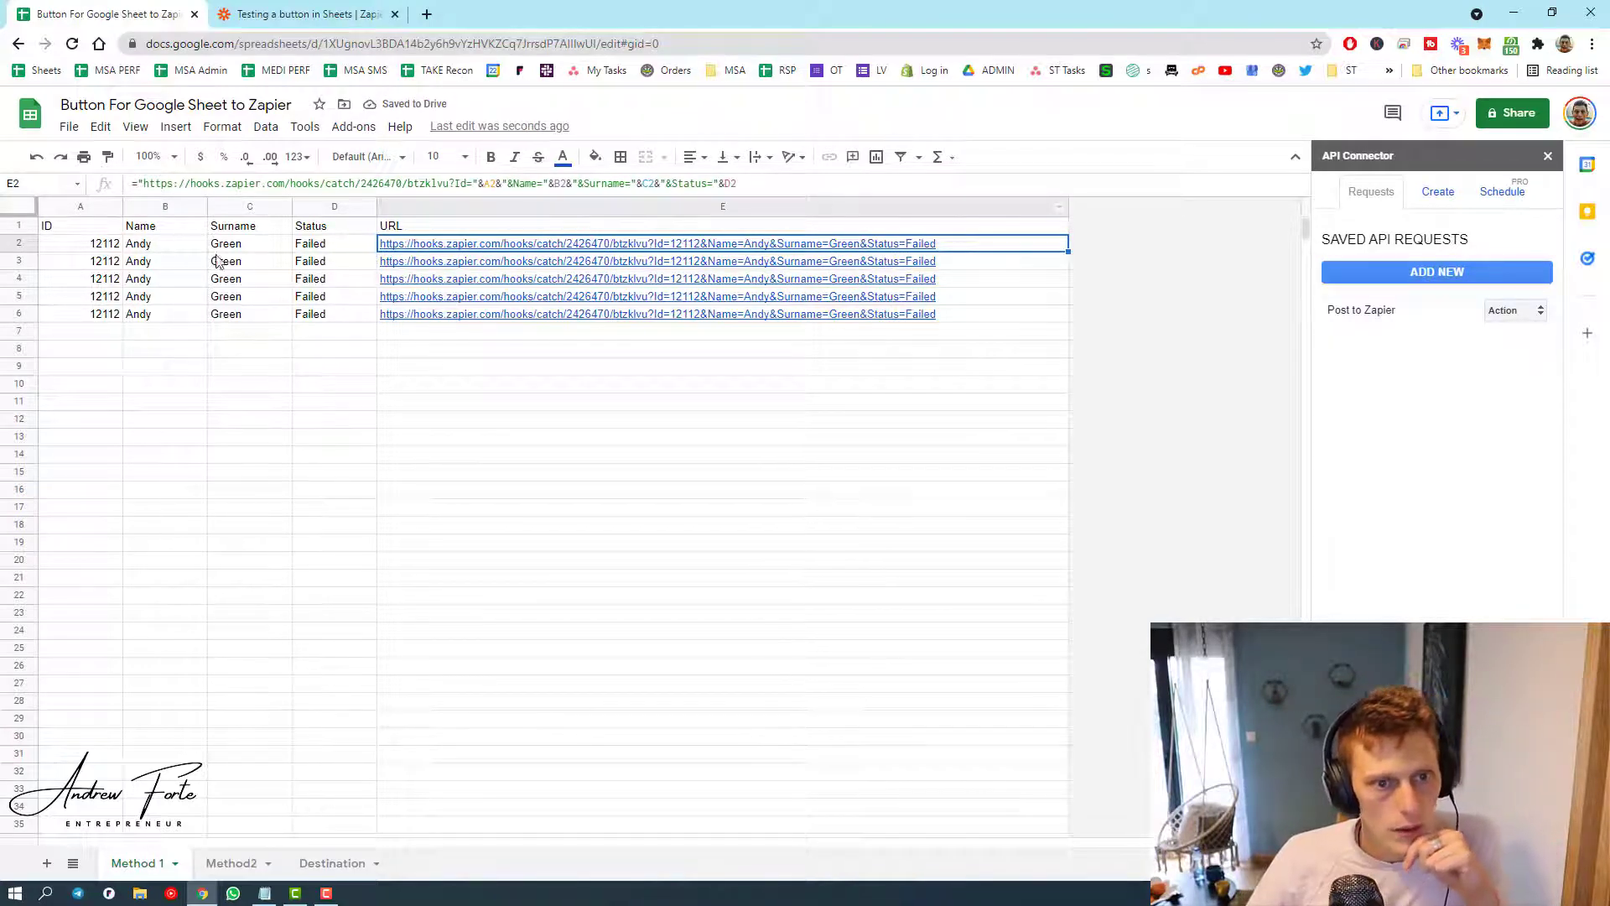
# - Set D2's status to Passed and C2's surname to Blue
pyautogui.click(333, 250)
pyautogui.write('Pass')
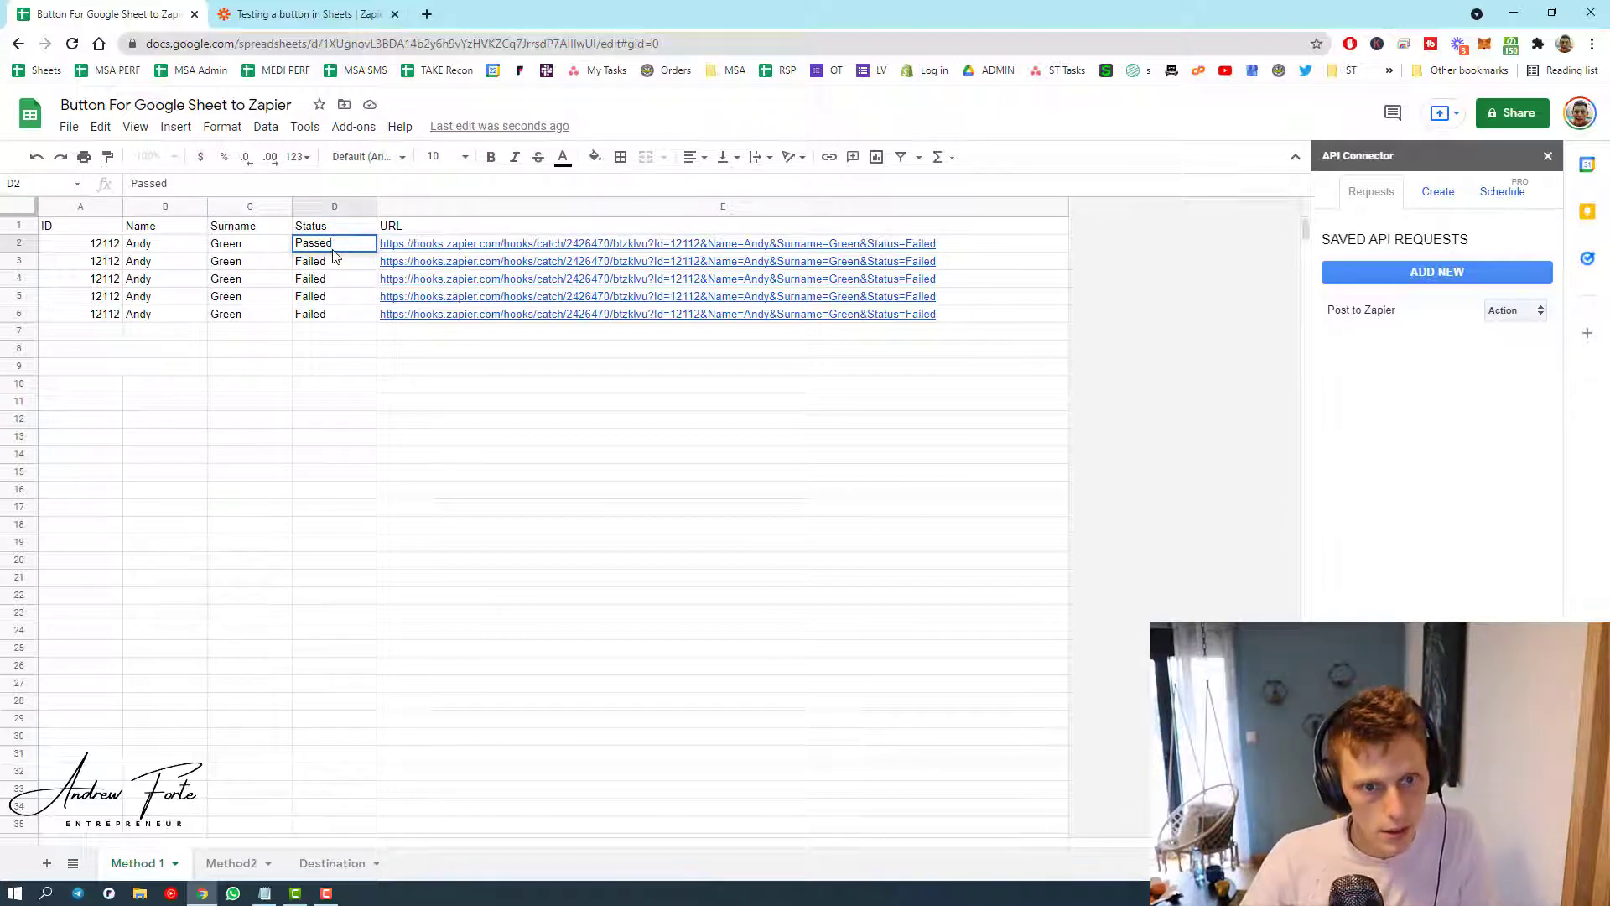
pyautogui.press('Return')
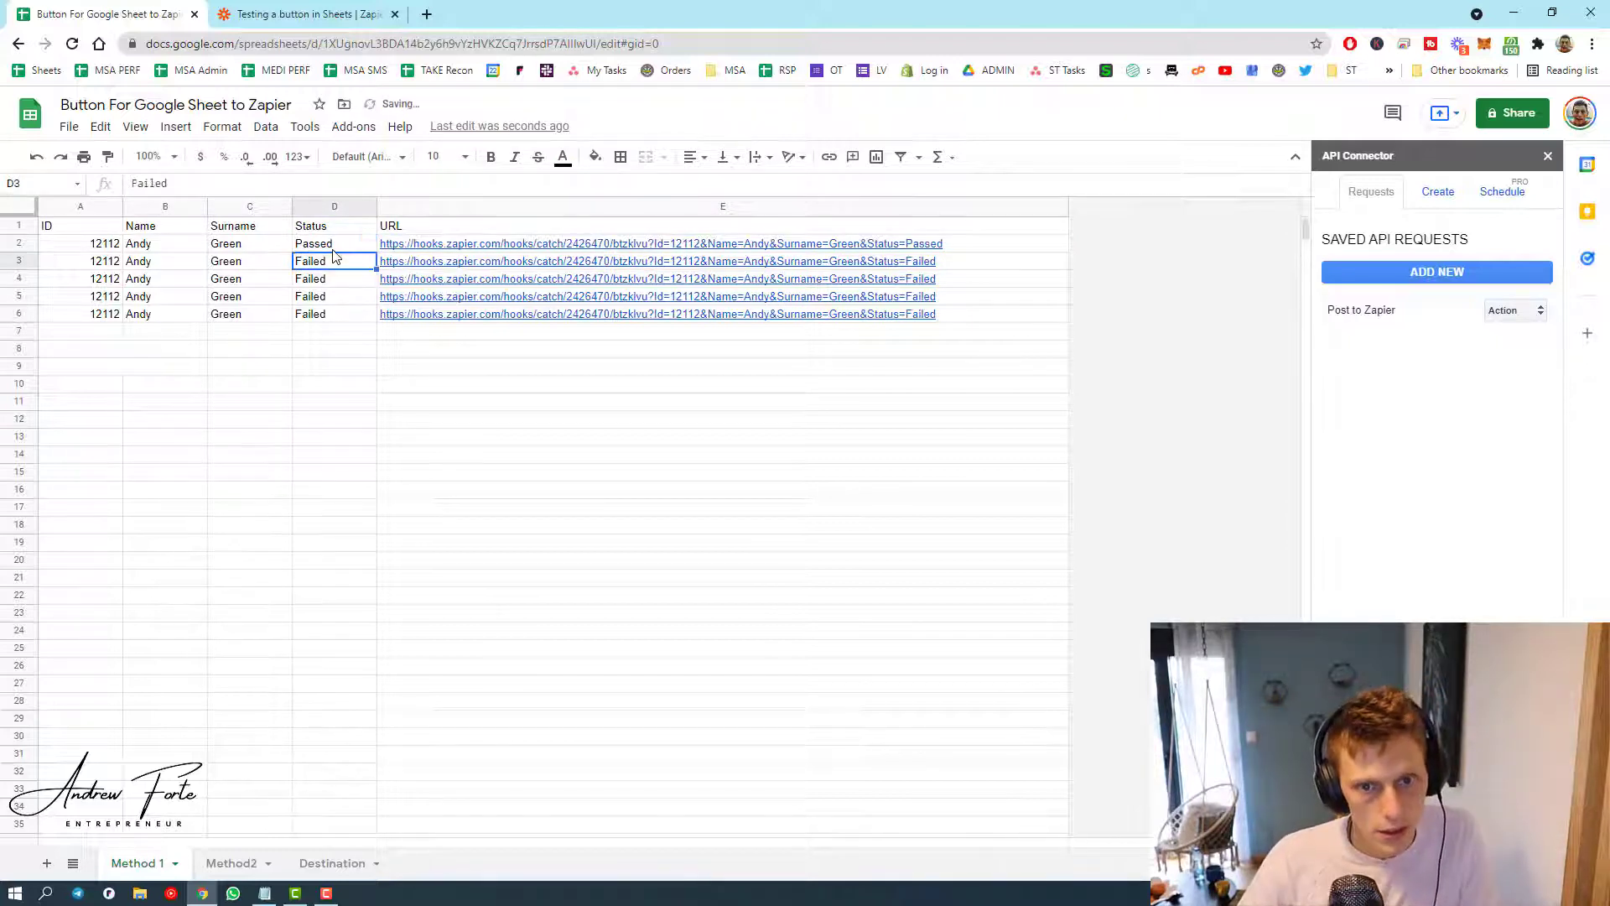
pyautogui.click(262, 250)
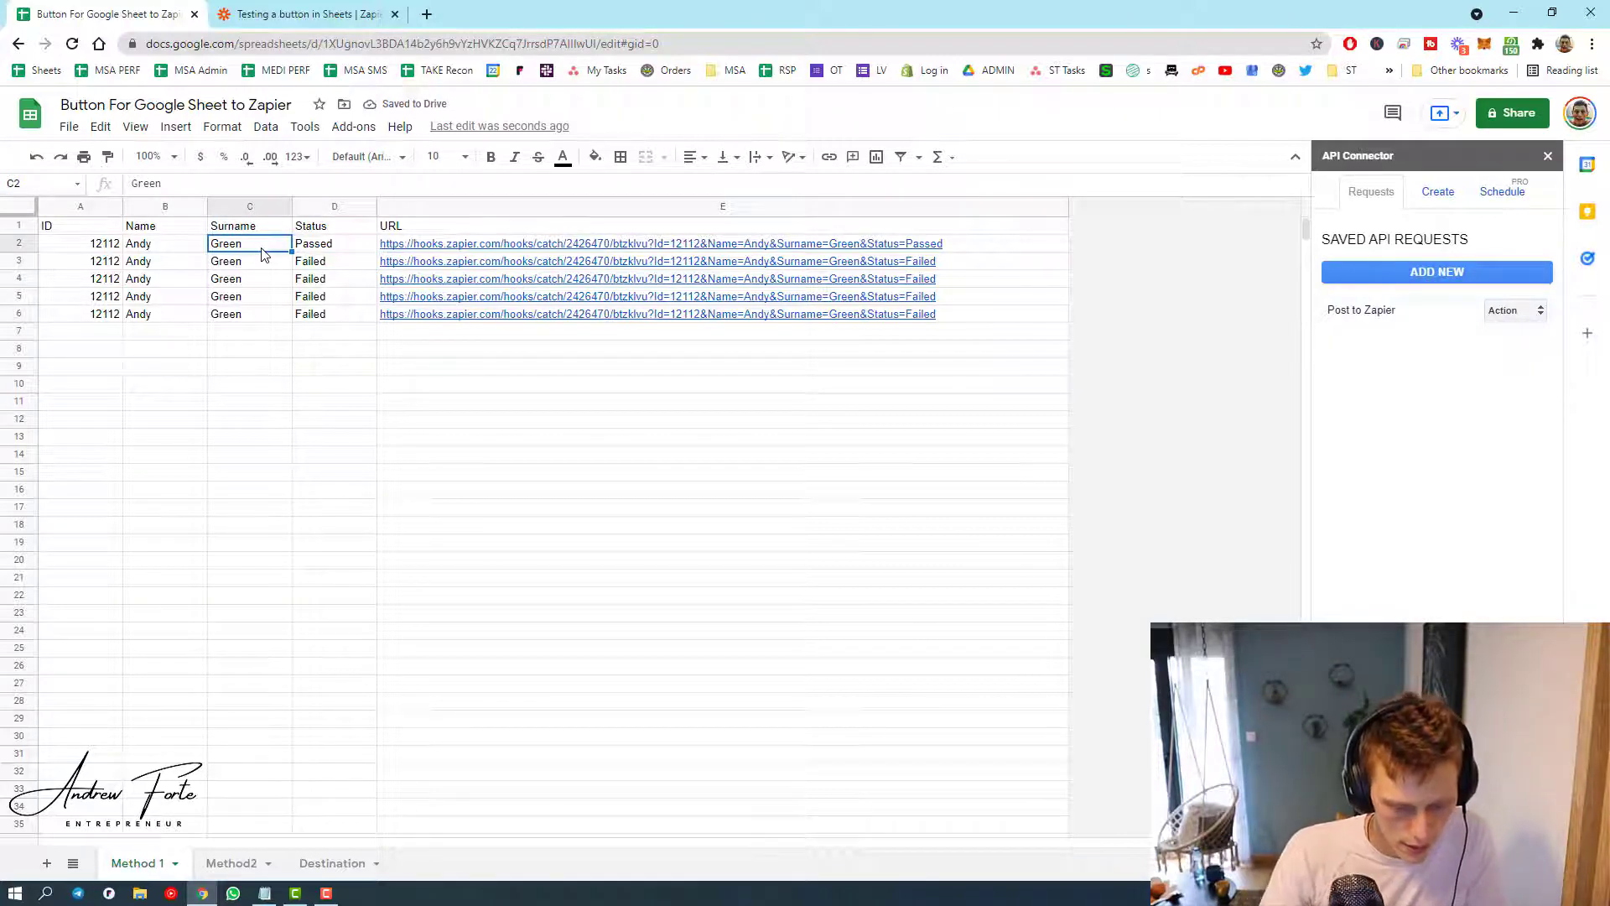
pyautogui.write('Blue')
pyautogui.press('Return')
# - Open row 2's hook URL from E2 in a new tab to get Zapier's success response
pyautogui.click(262, 250)
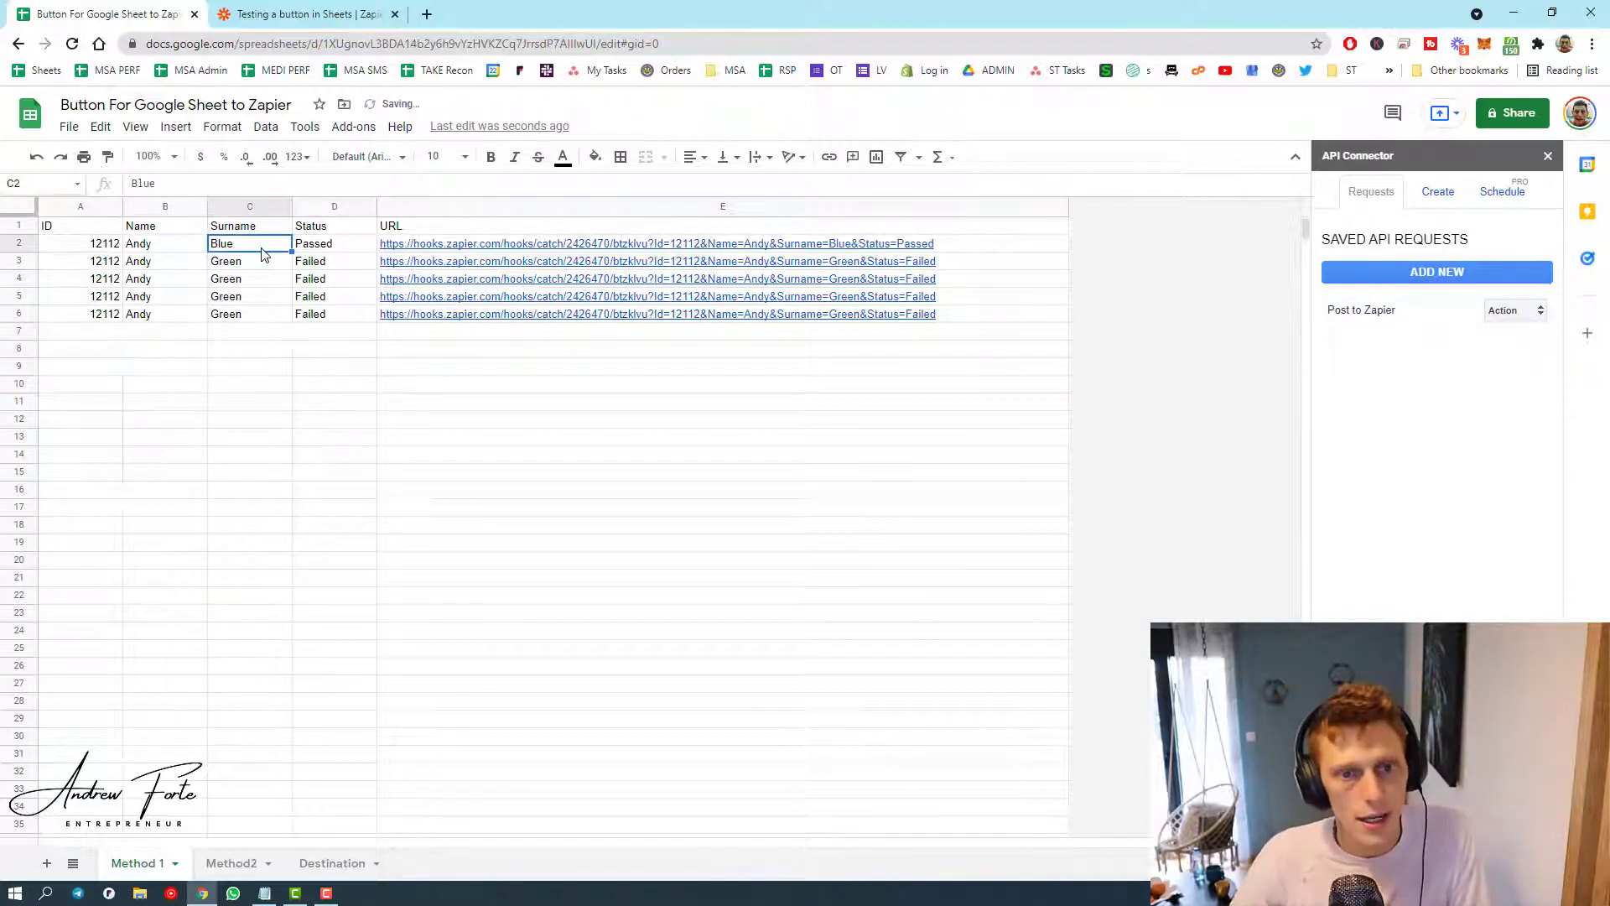
pyautogui.click(453, 245)
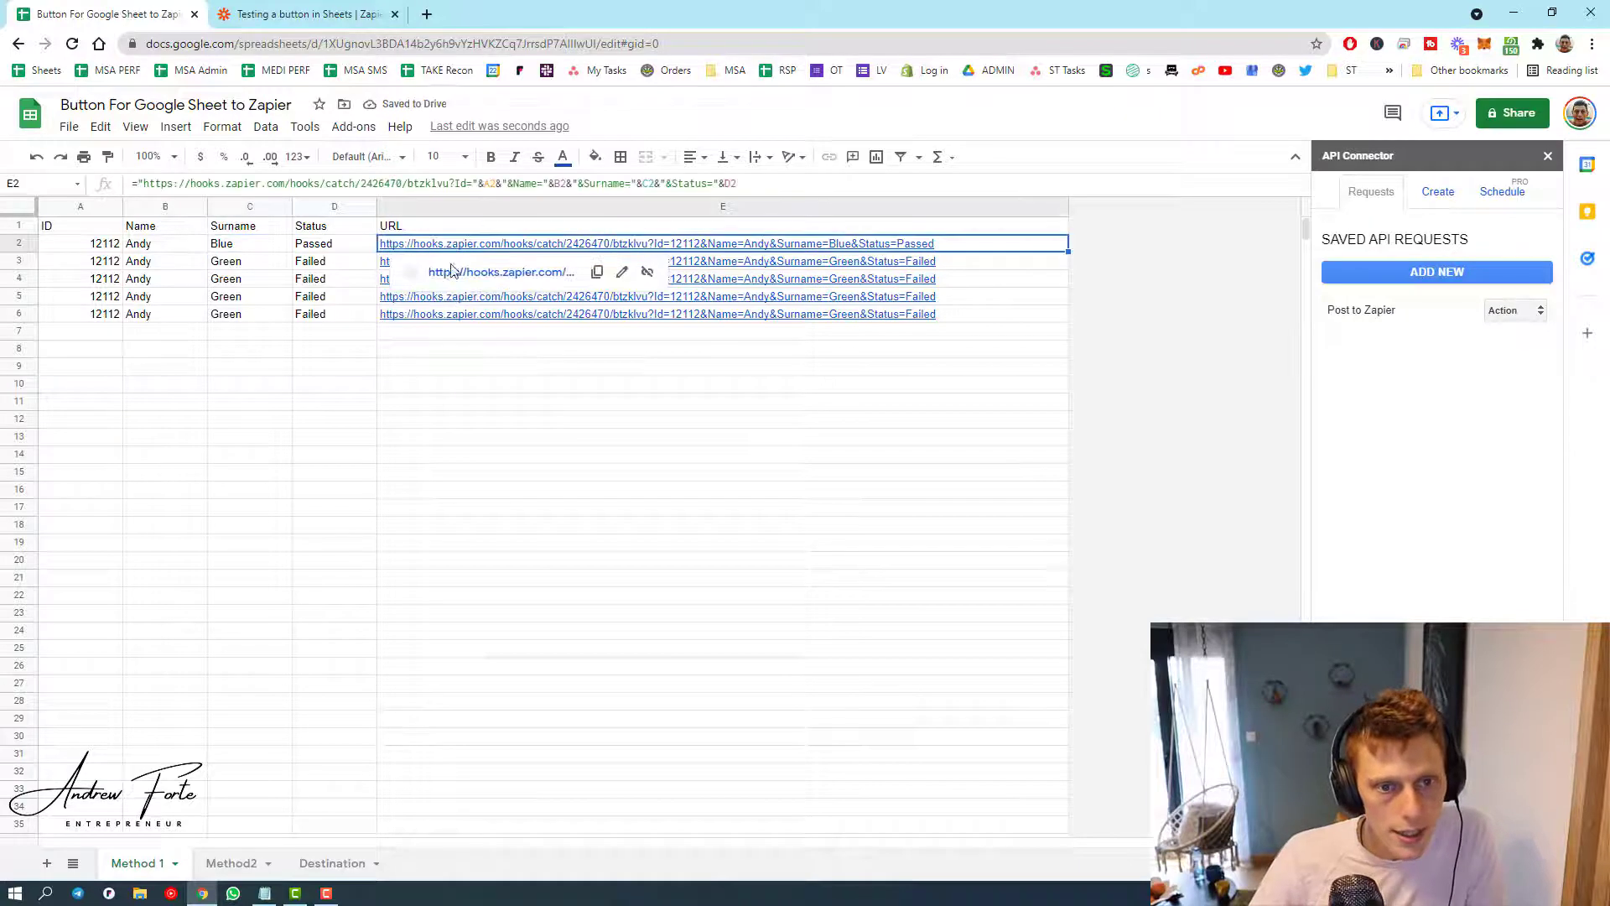
pyautogui.click(445, 270)
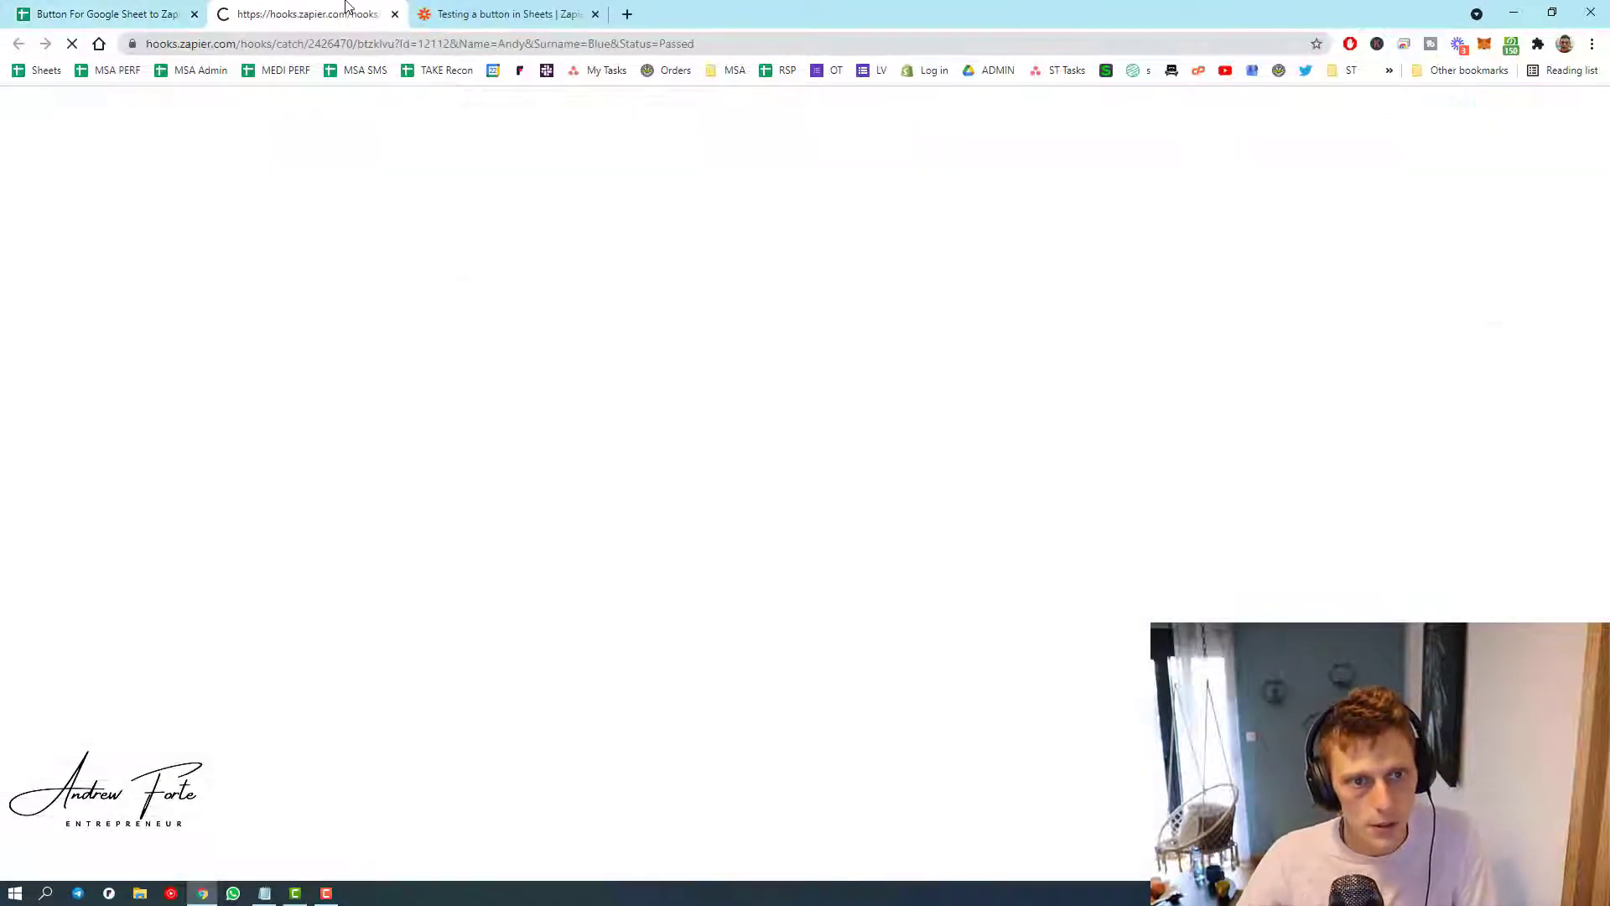
# - Close the hook response page and load more captured test requests to reach Request E
pyautogui.click(394, 14)
pyautogui.click(306, 14)
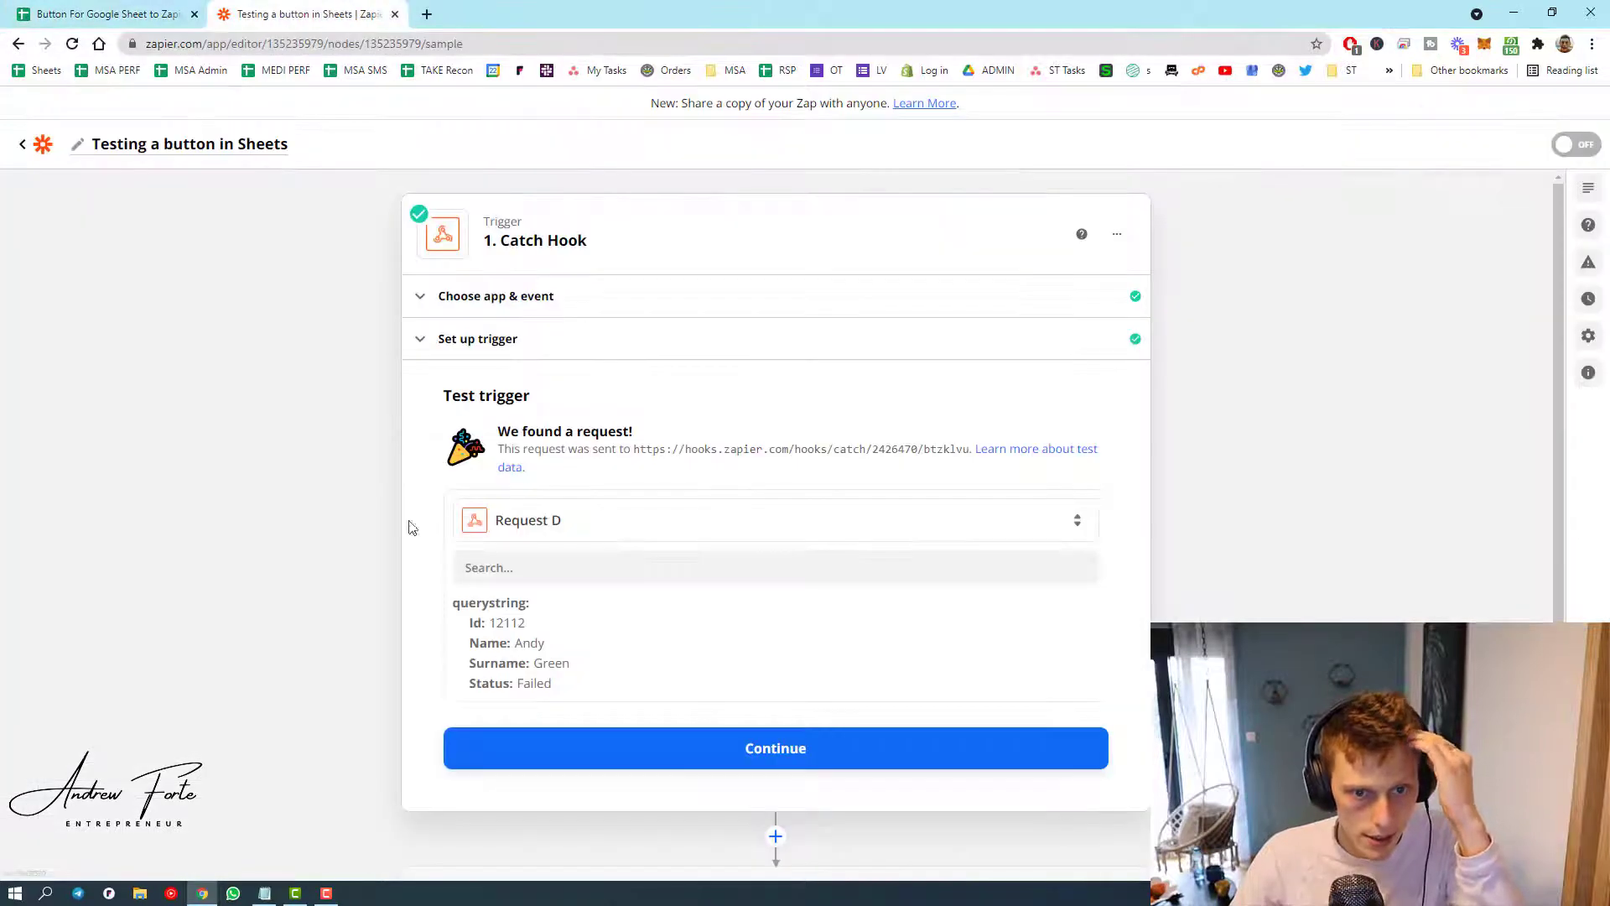
pyautogui.click(501, 525)
pyautogui.click(553, 787)
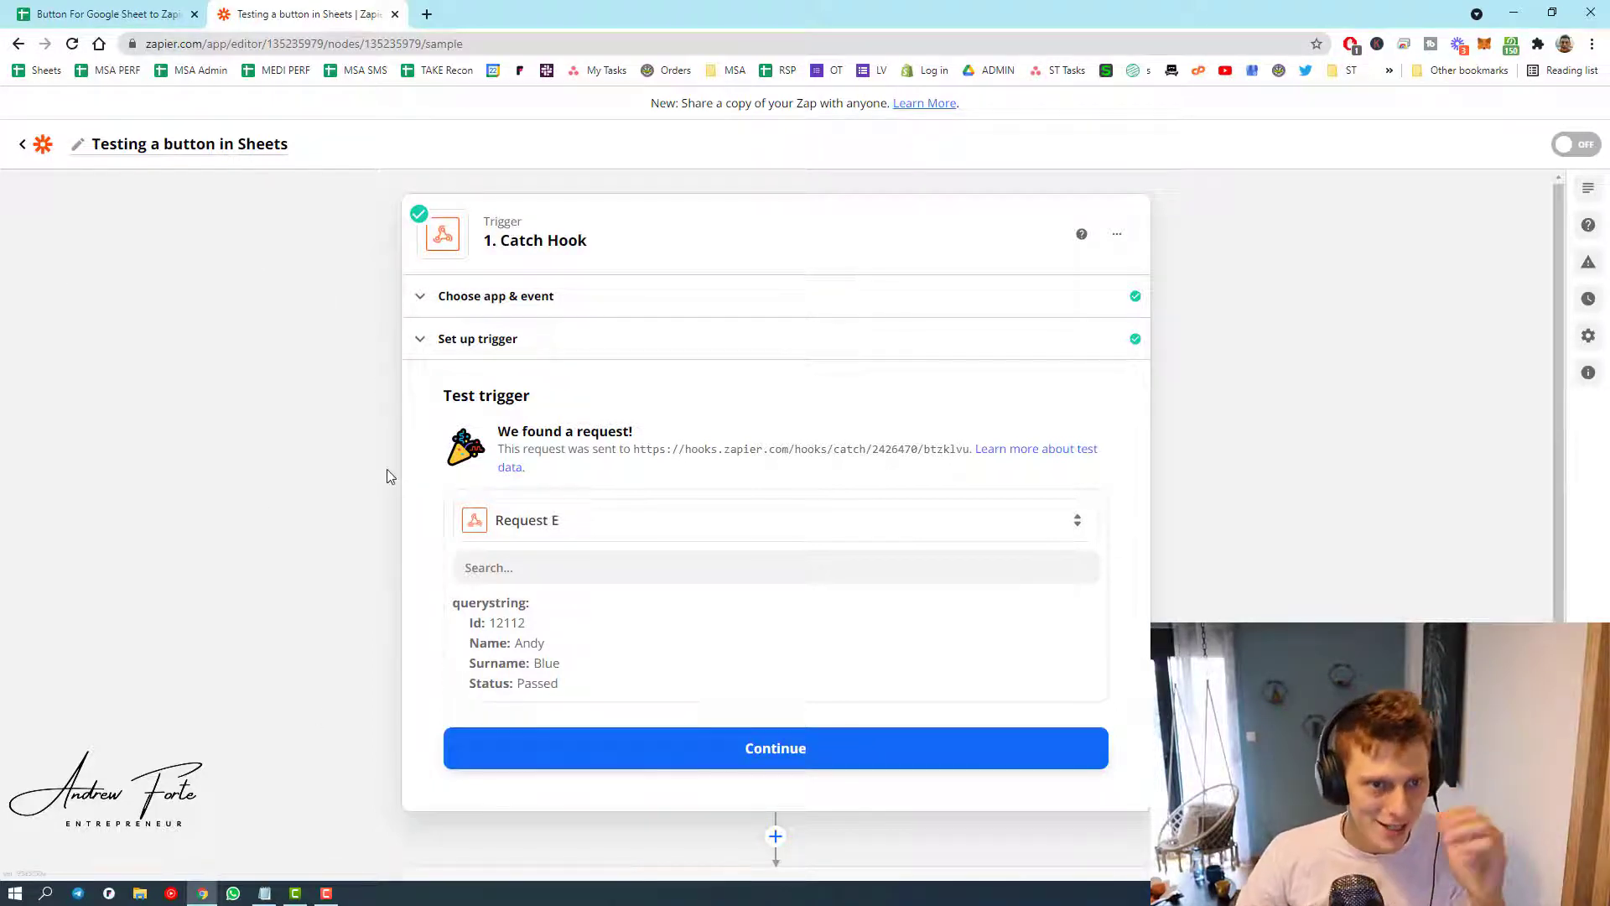
pyautogui.click(141, 18)
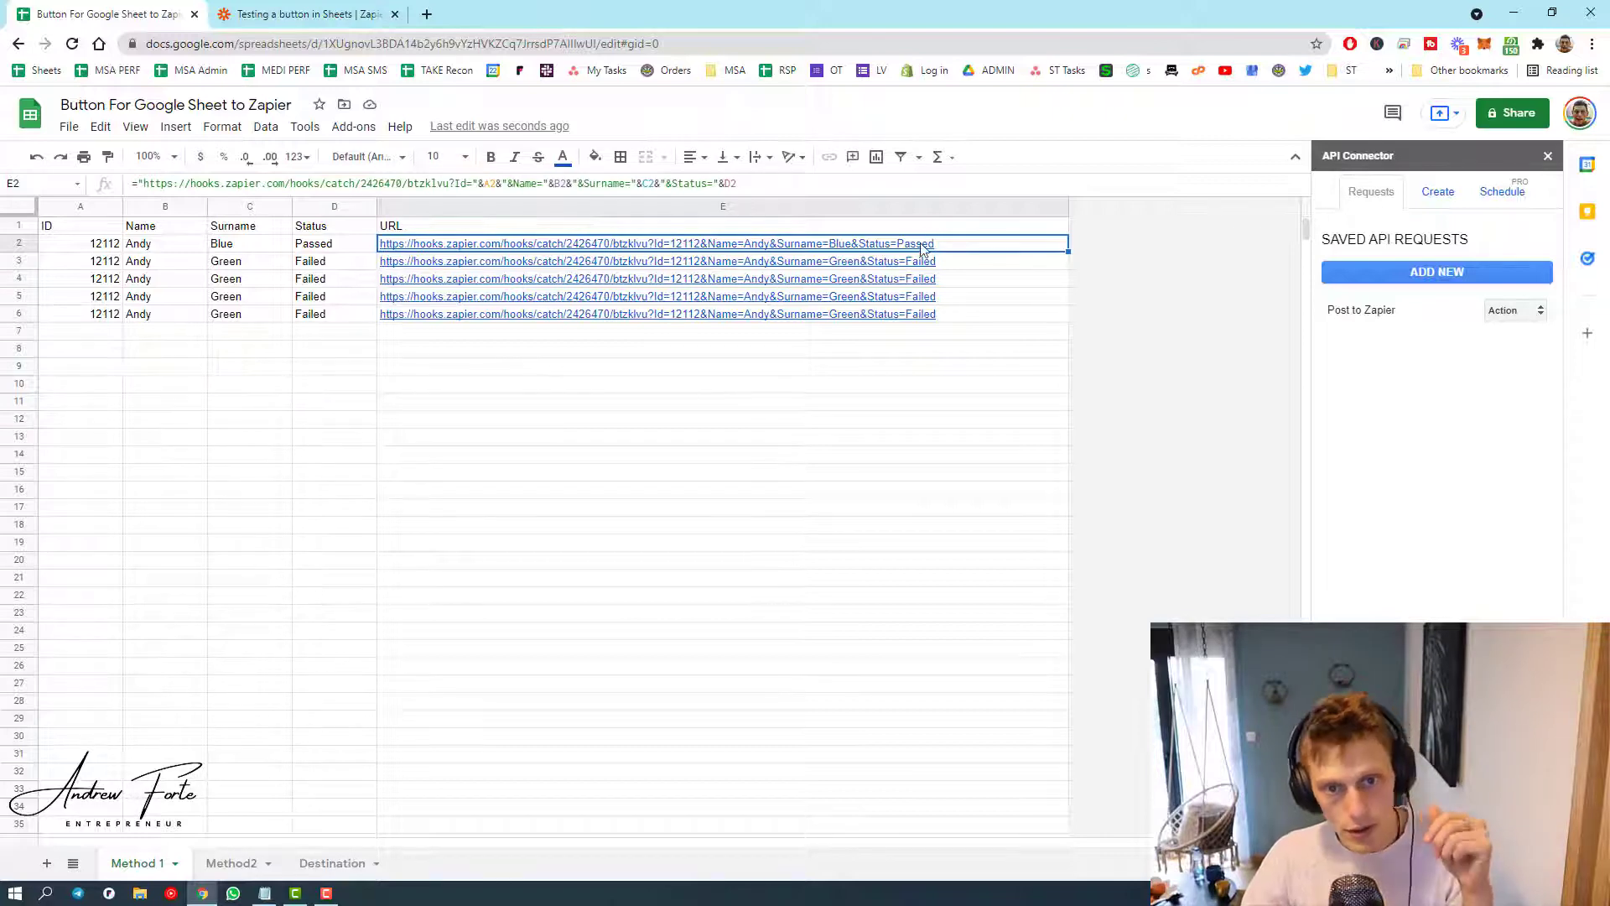
pyautogui.moveTo(920, 321)
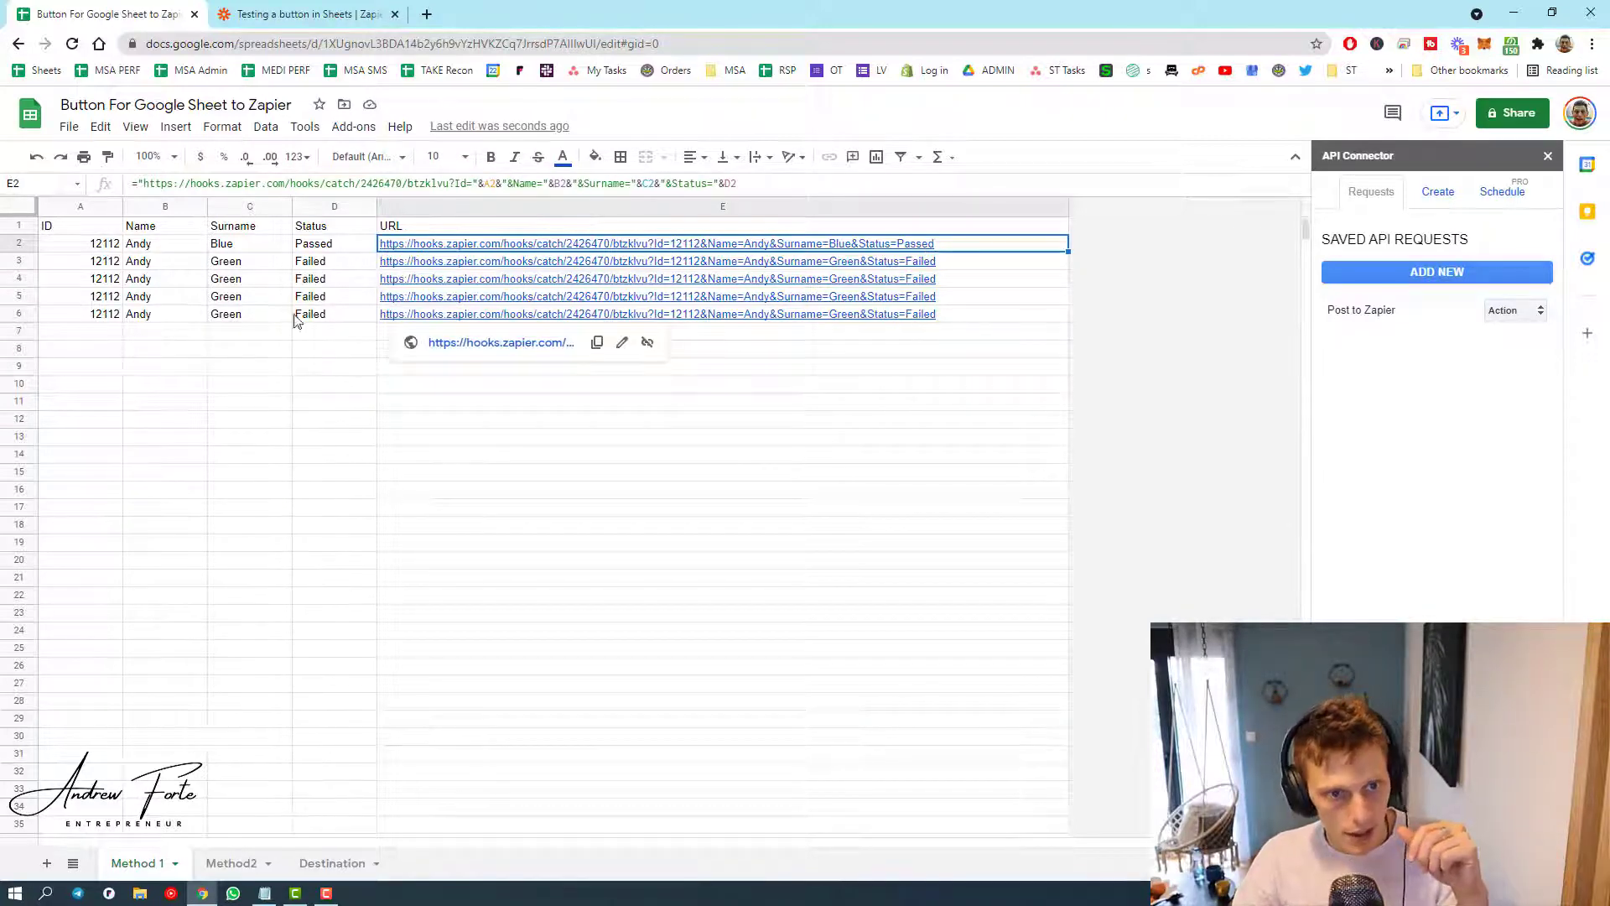
pyautogui.moveTo(516, 297)
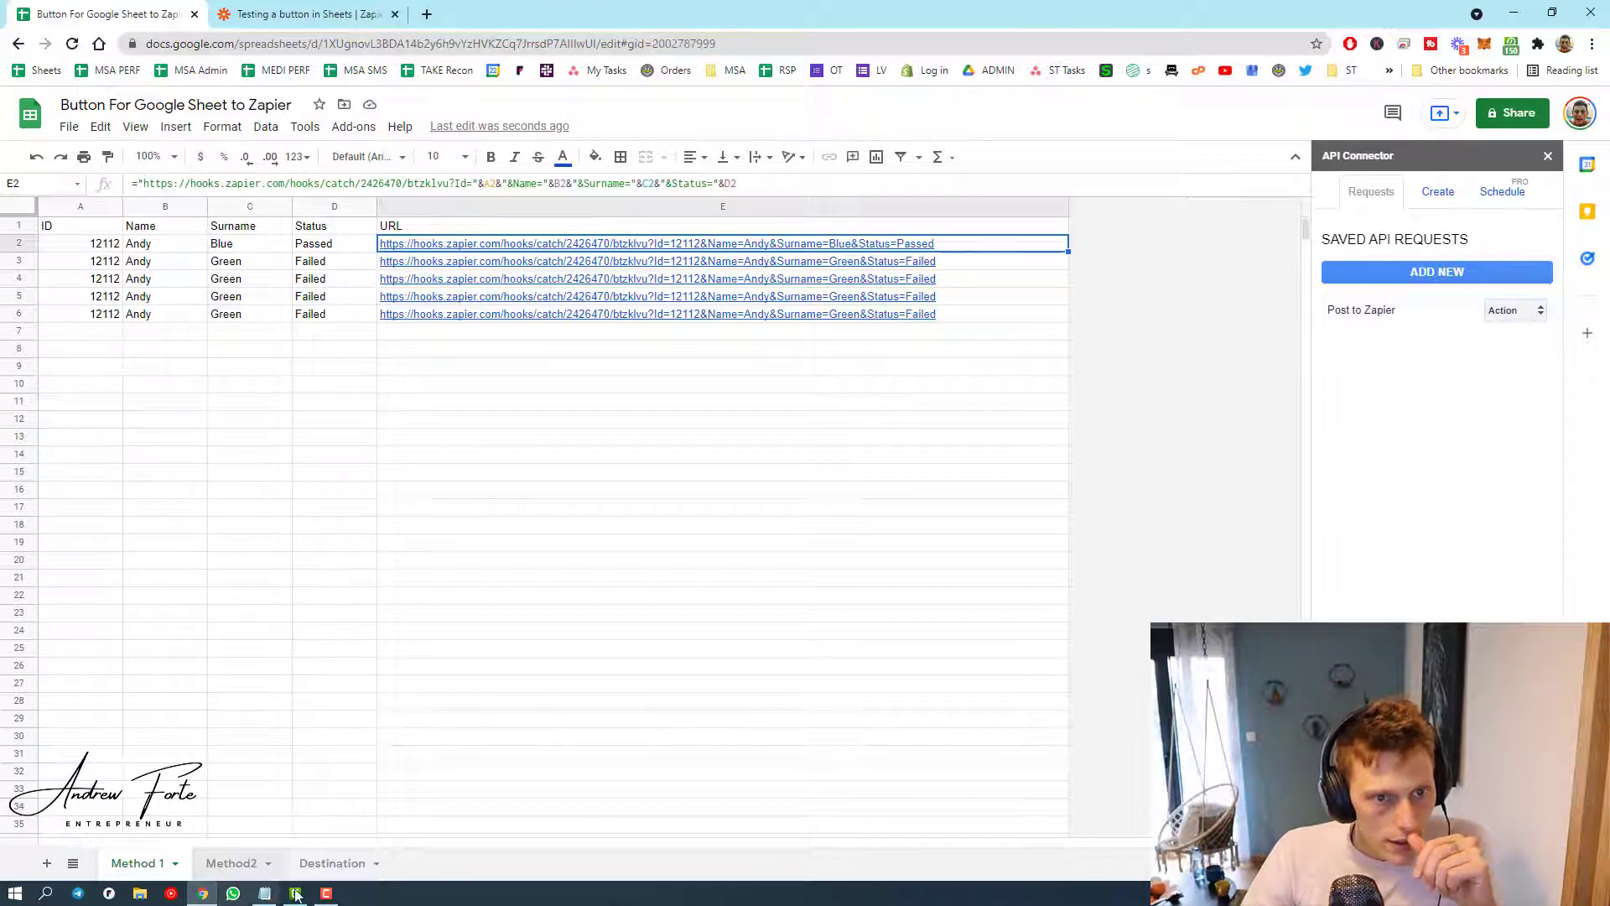
# - On the Method2 sheet, change the name in B2 to Devon
pyautogui.click(232, 862)
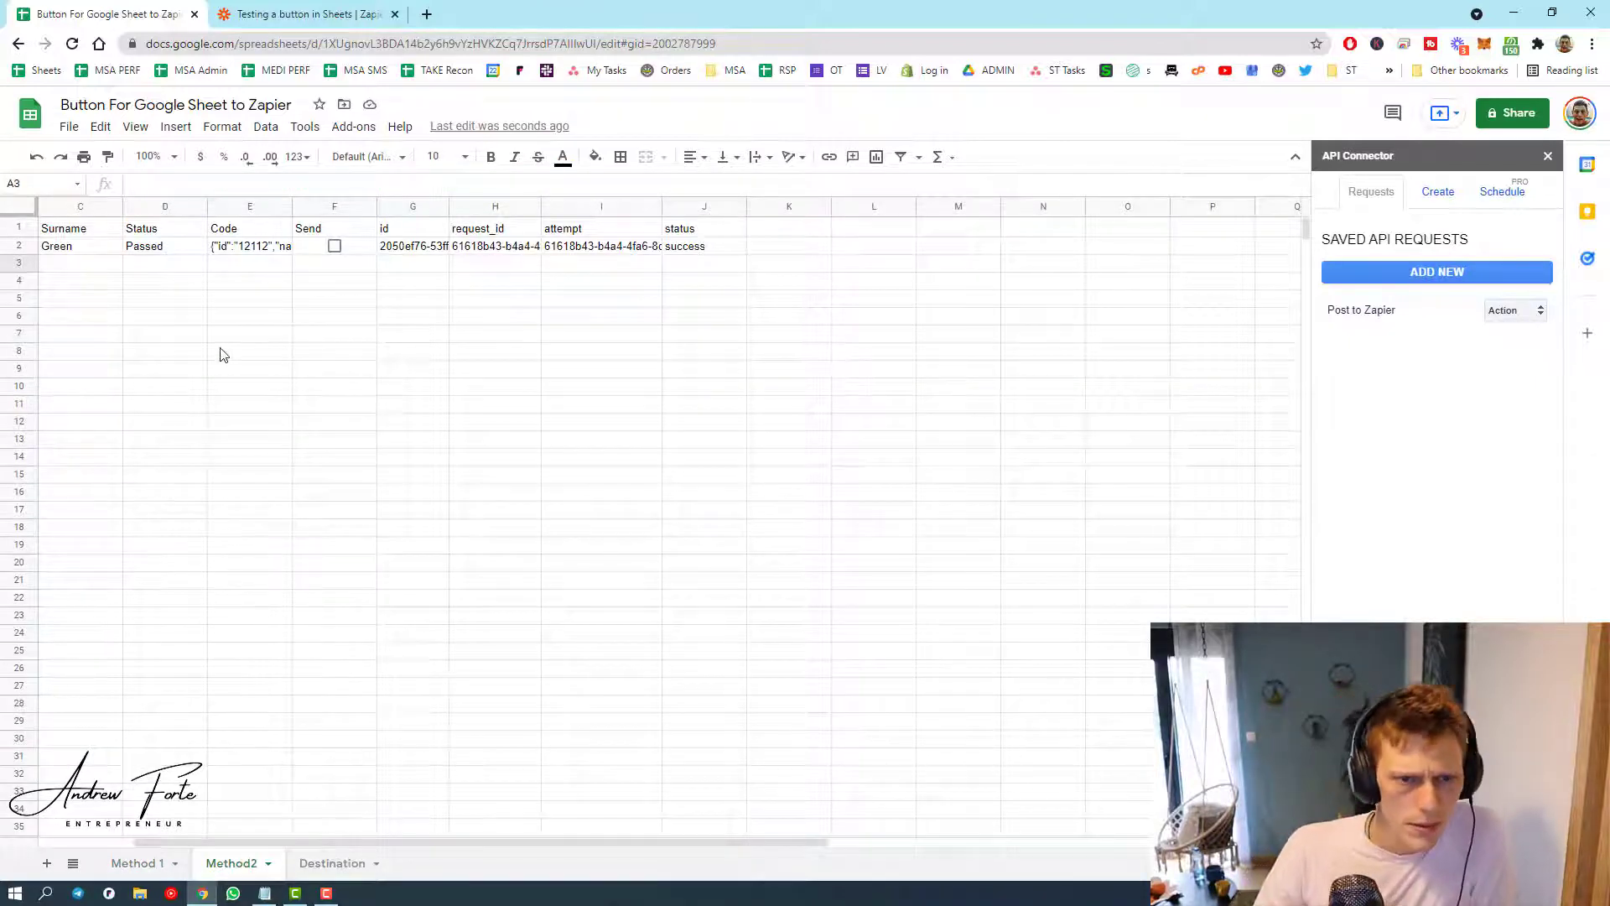
pyautogui.click(246, 249)
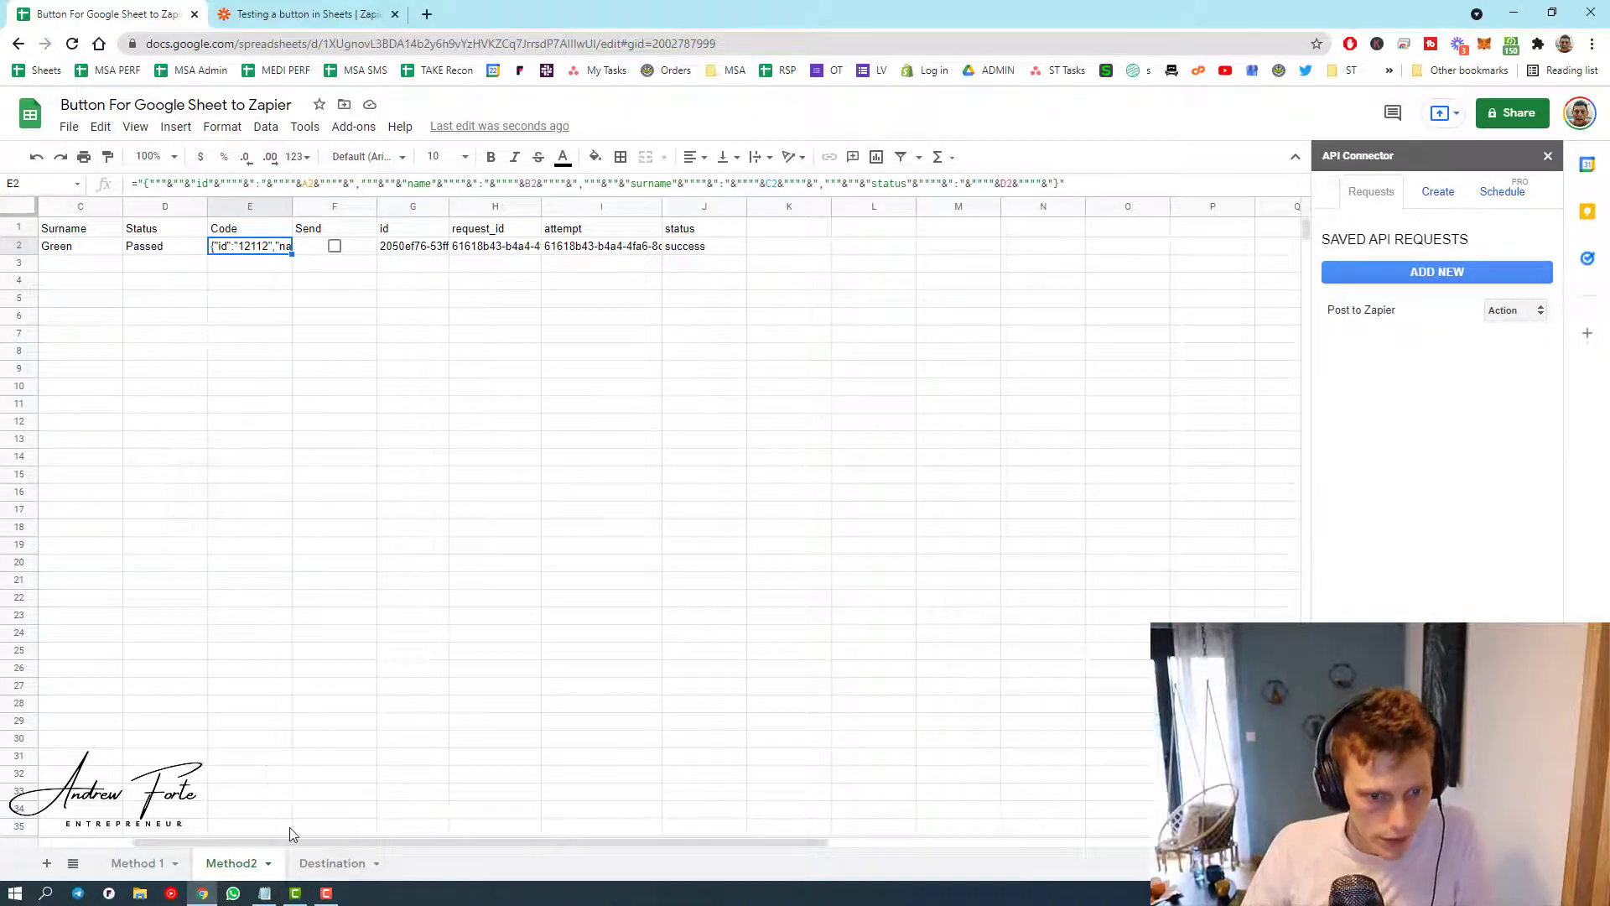
pyautogui.moveTo(290, 839); pyautogui.dragTo(34, 828)
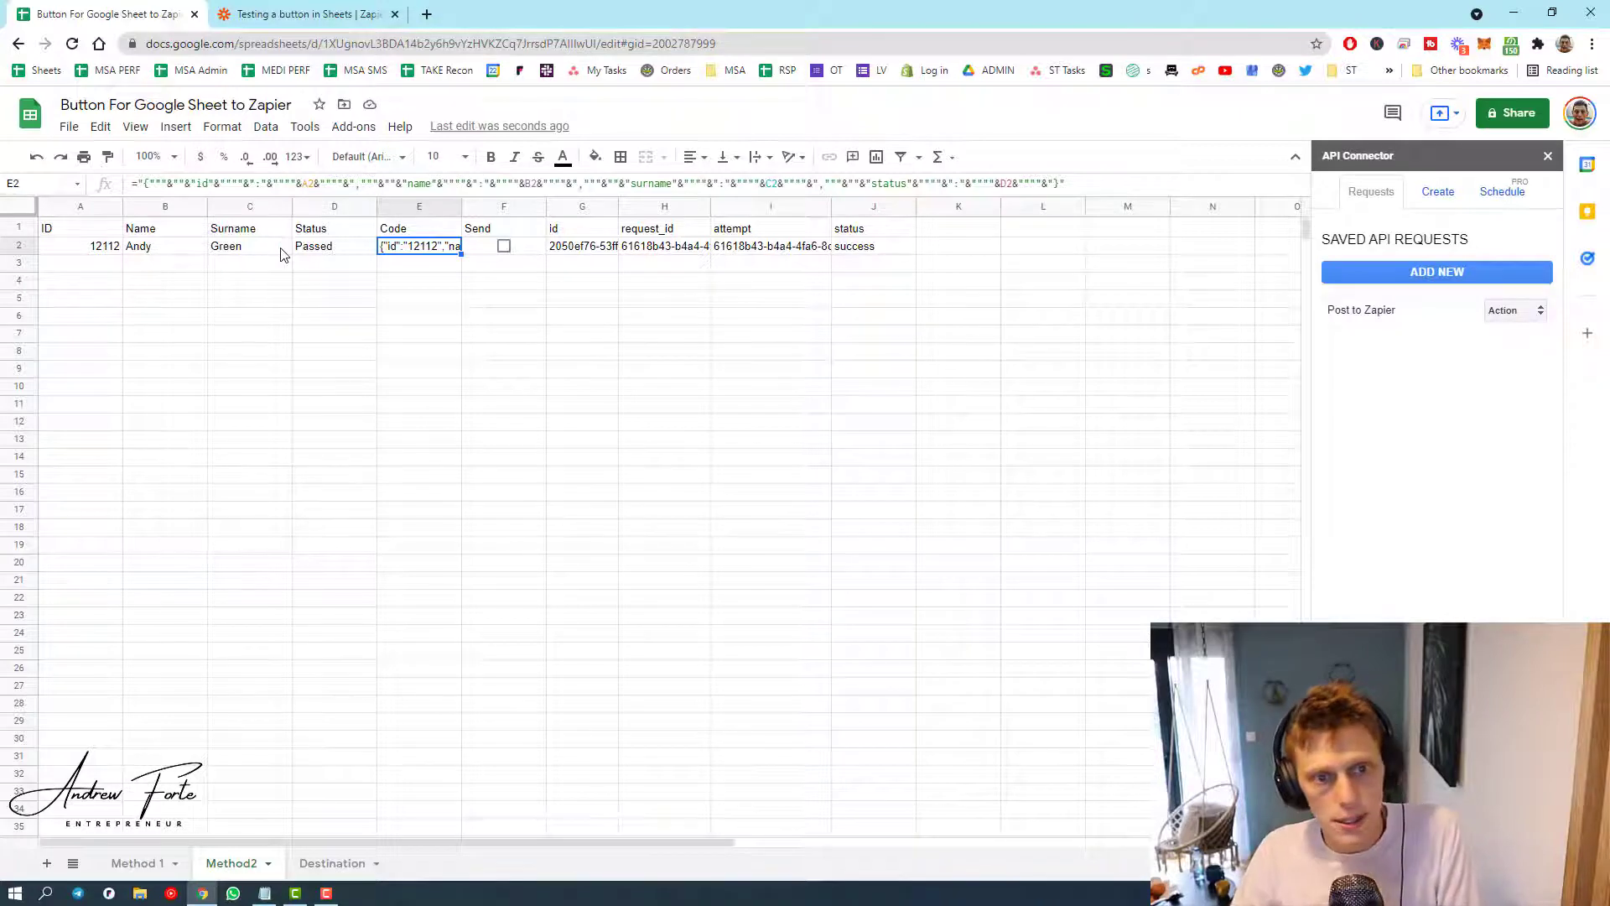
pyautogui.click(338, 249)
pyautogui.click(229, 252)
pyautogui.click(161, 253)
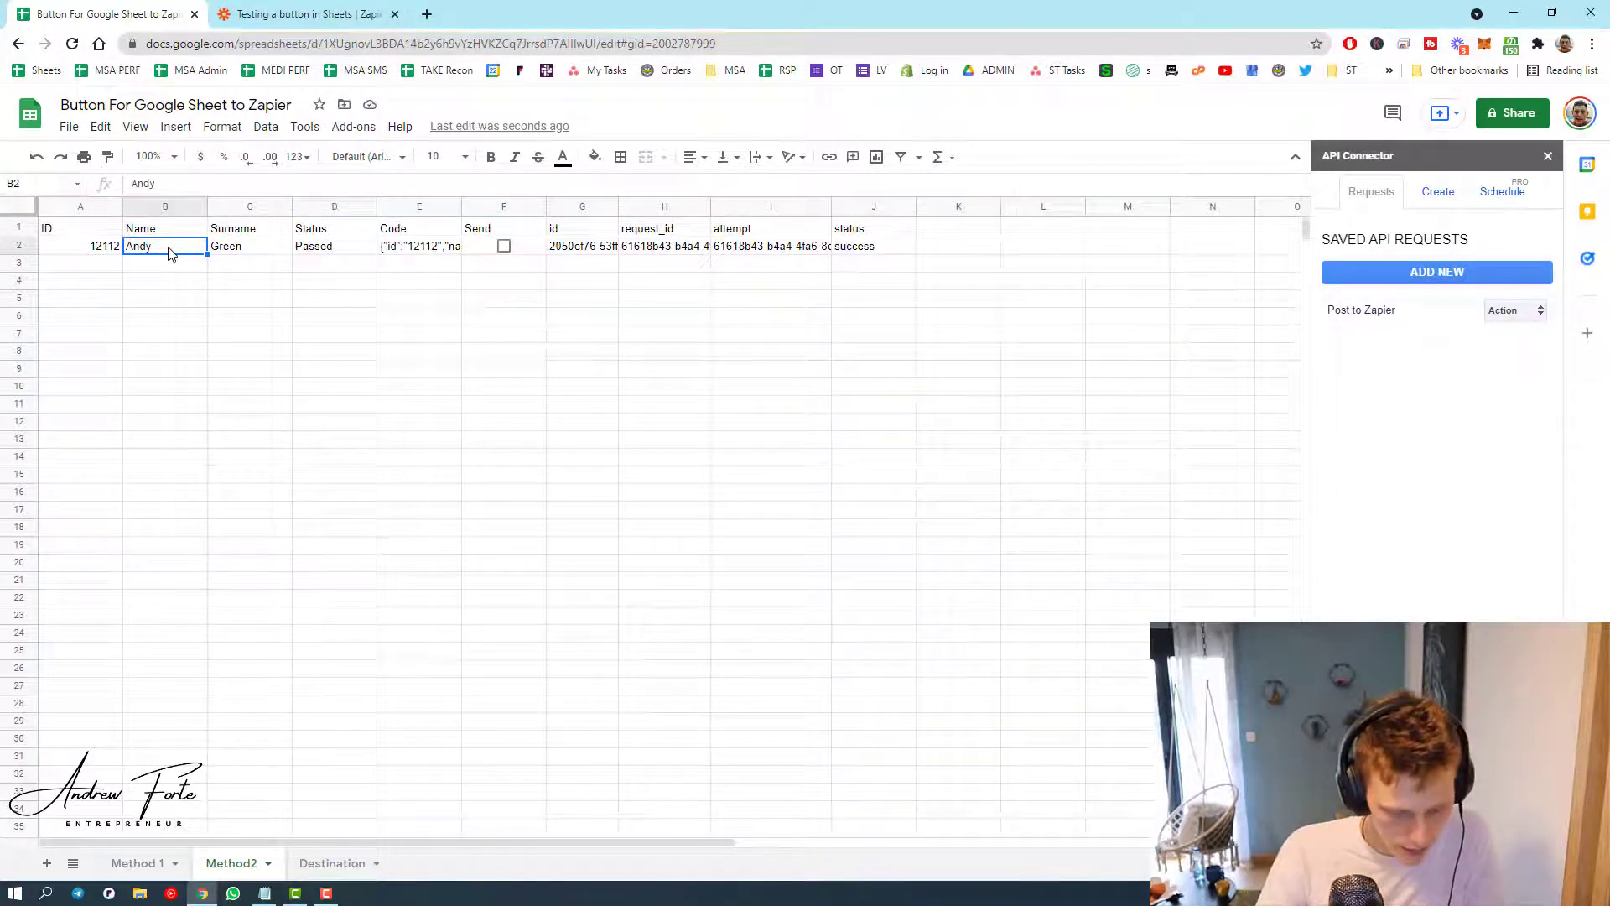
pyautogui.write('Dev')
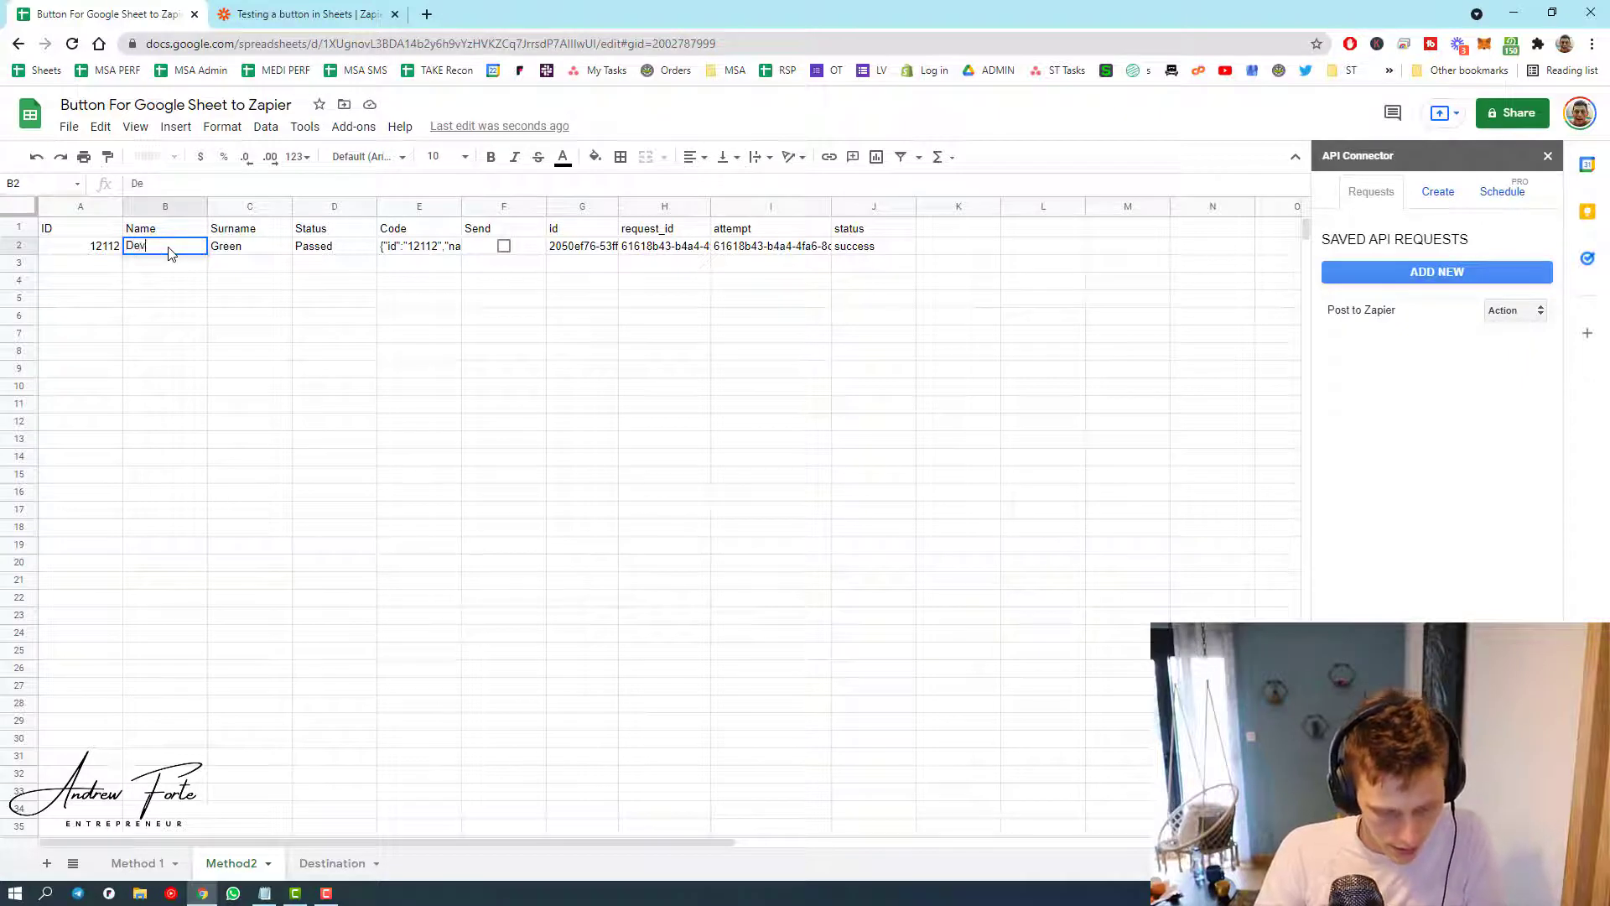
pyautogui.write('on')
pyautogui.press('Tab')
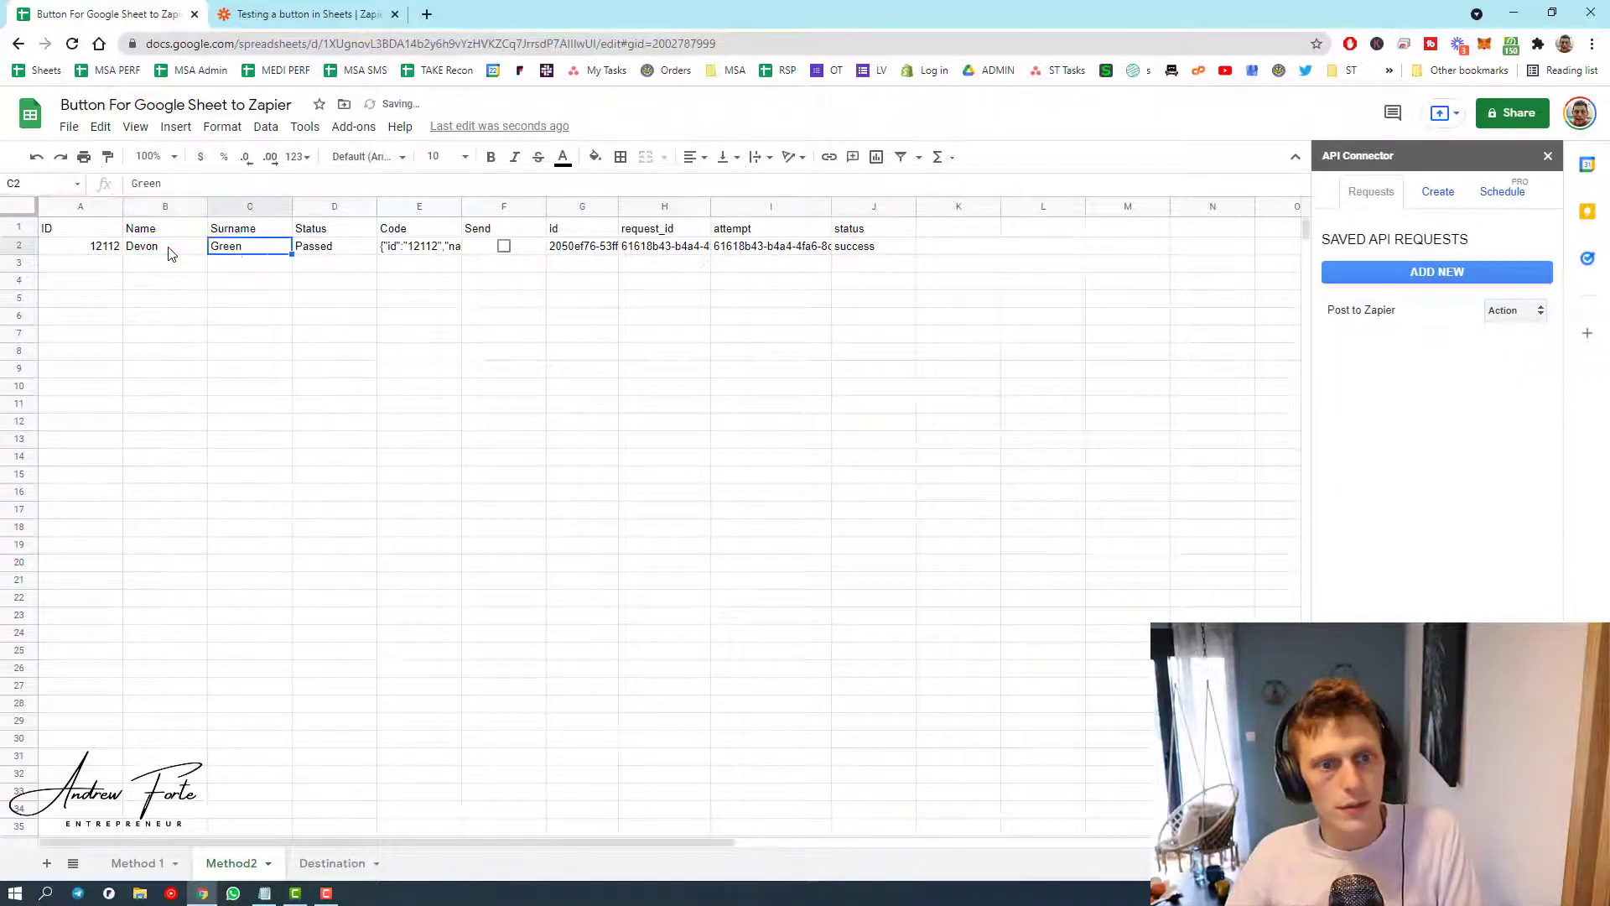
# - Widen column E to show E2's full JSON, undoing a trial fill-down to row 7
pyautogui.click(444, 245)
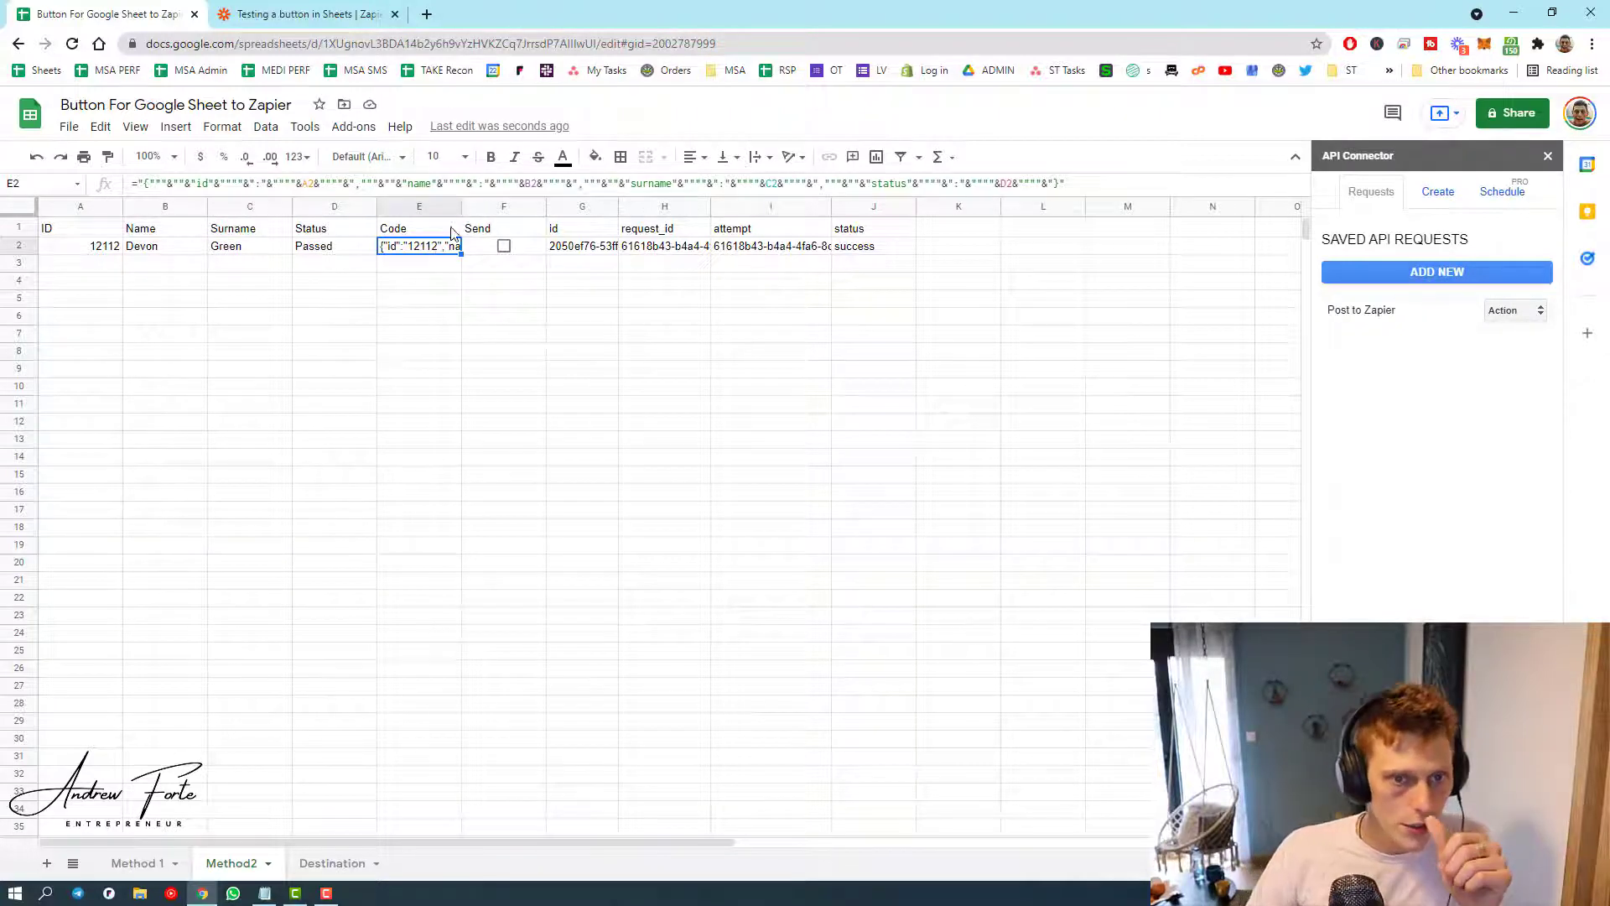
pyautogui.moveTo(462, 217); pyautogui.dragTo(896, 217)
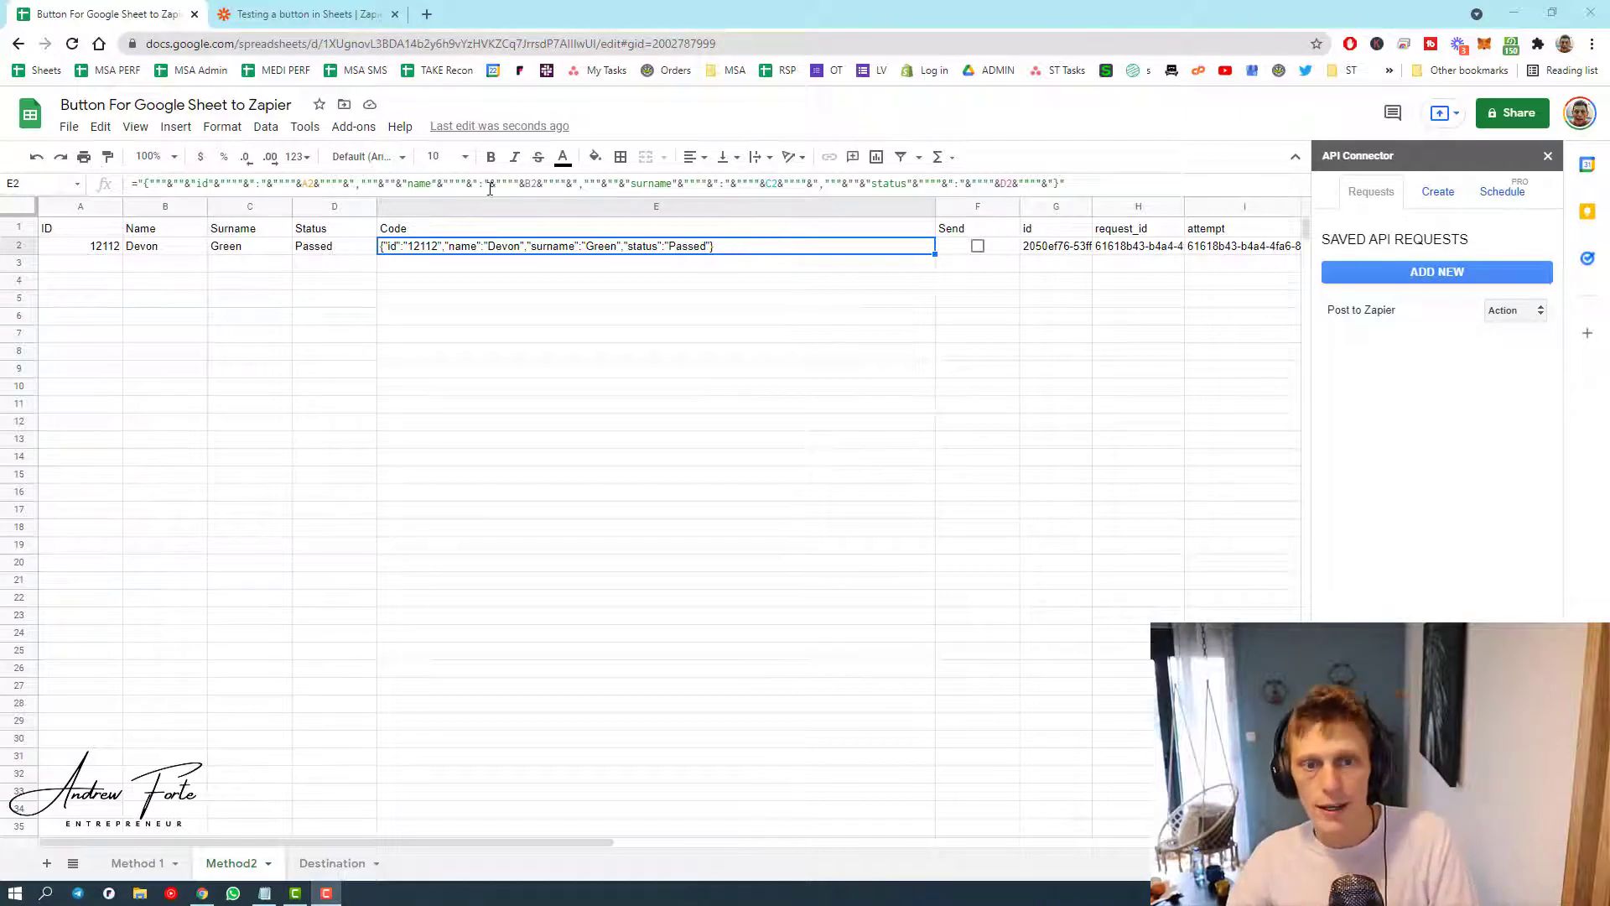
pyautogui.moveTo(934, 253); pyautogui.dragTo(923, 340)
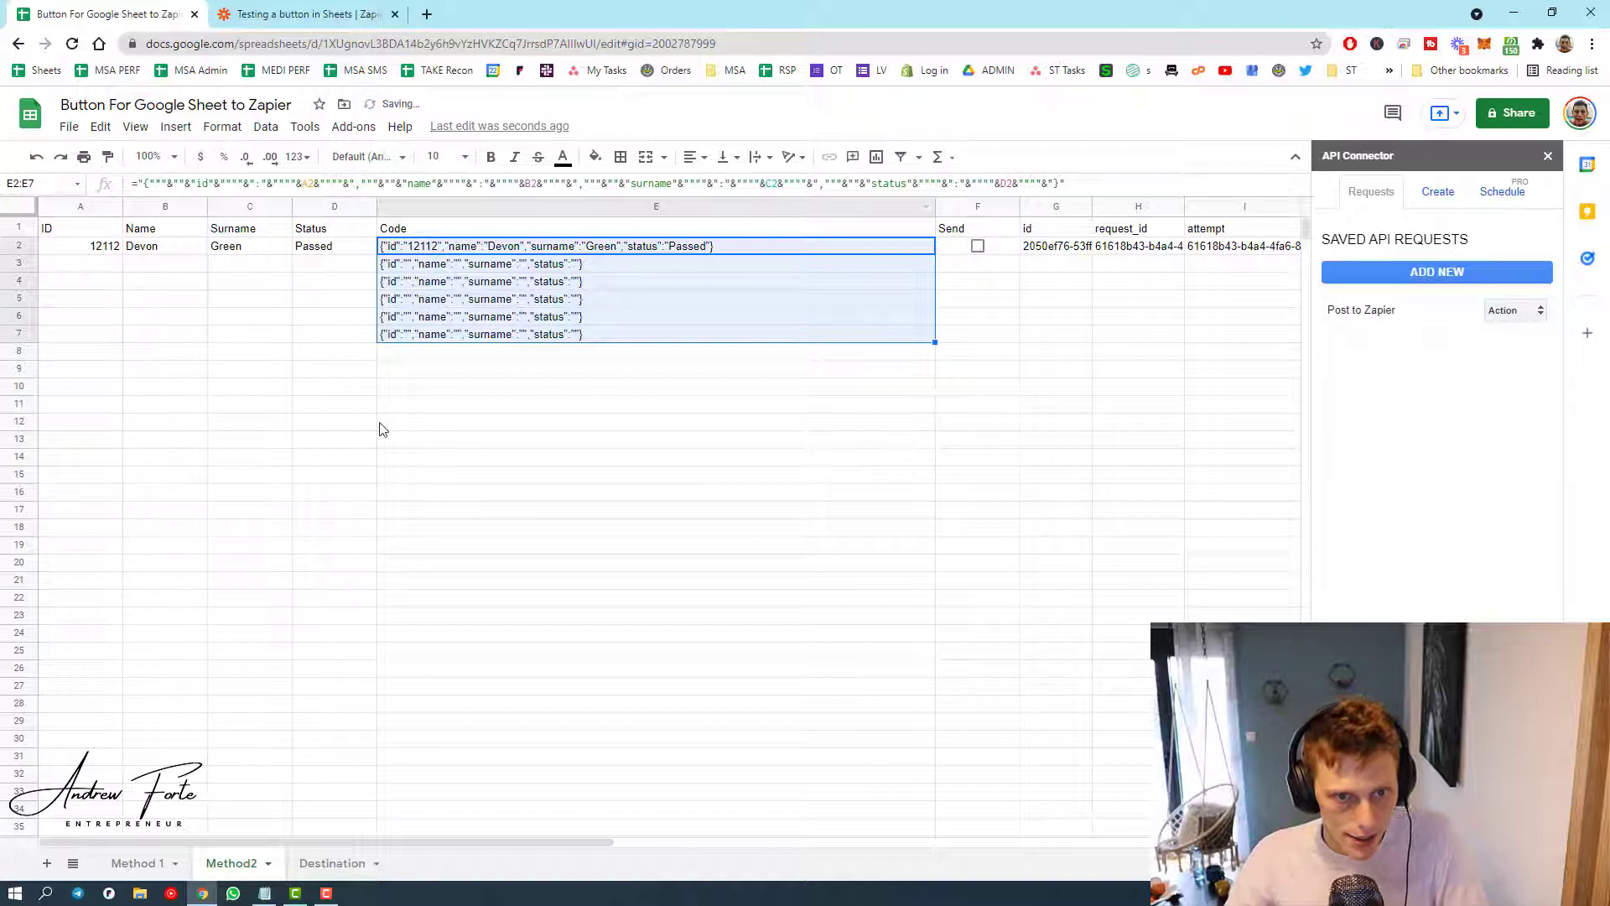
pyautogui.hotkey('ctrl', 'z')
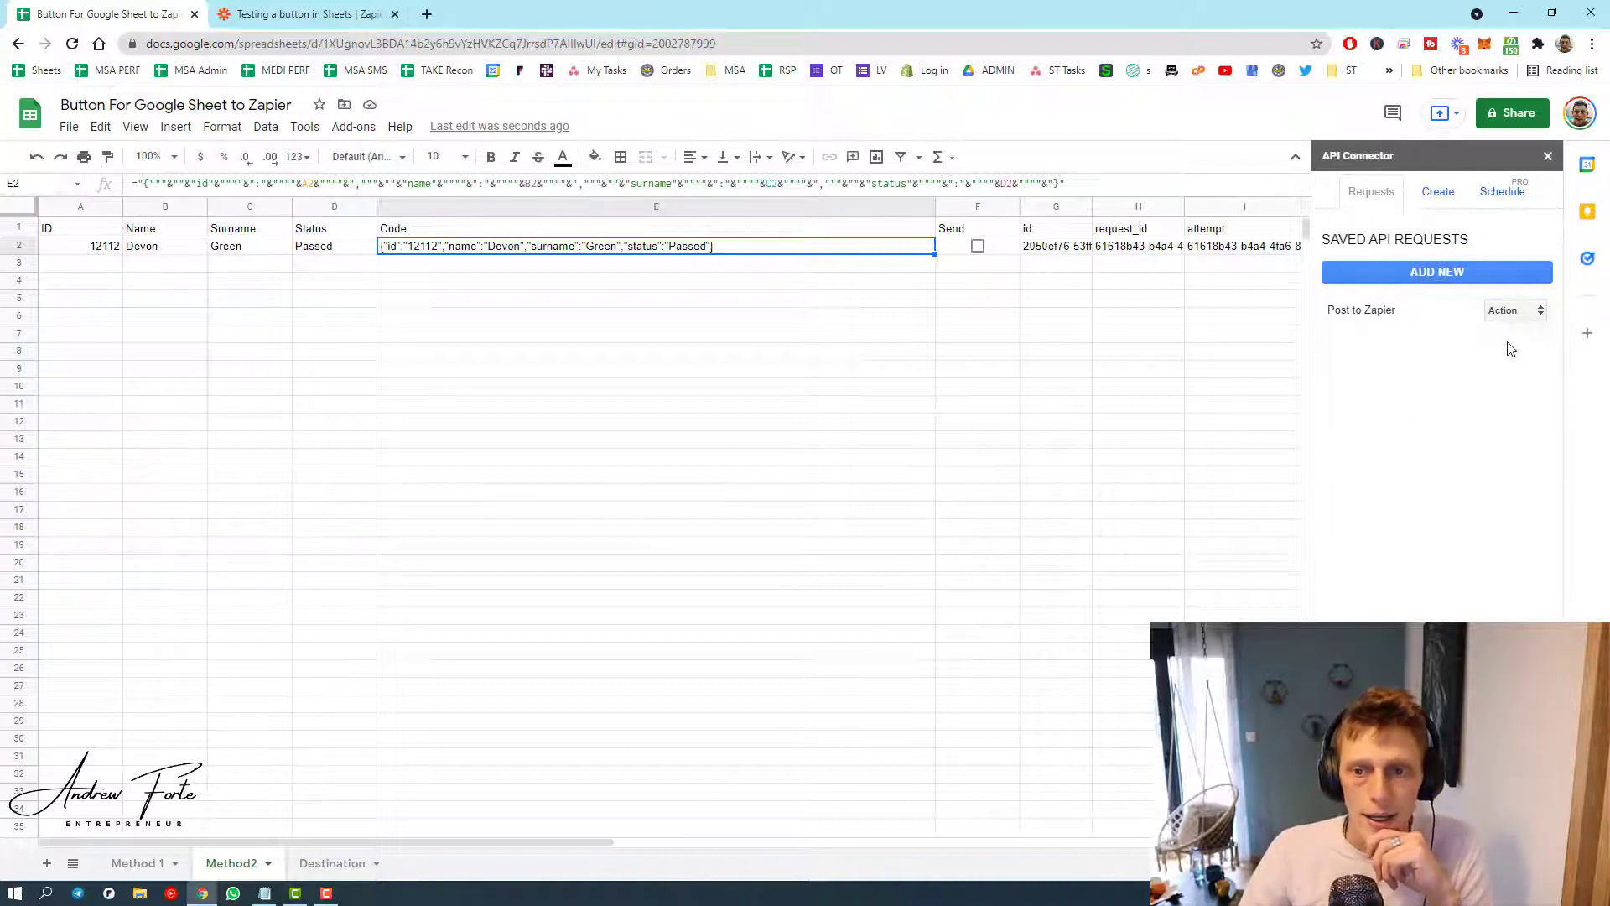
# - Run API Connector's Post to Zapier request and review its +++Method2!E2+++ request body
pyautogui.click(1501, 312)
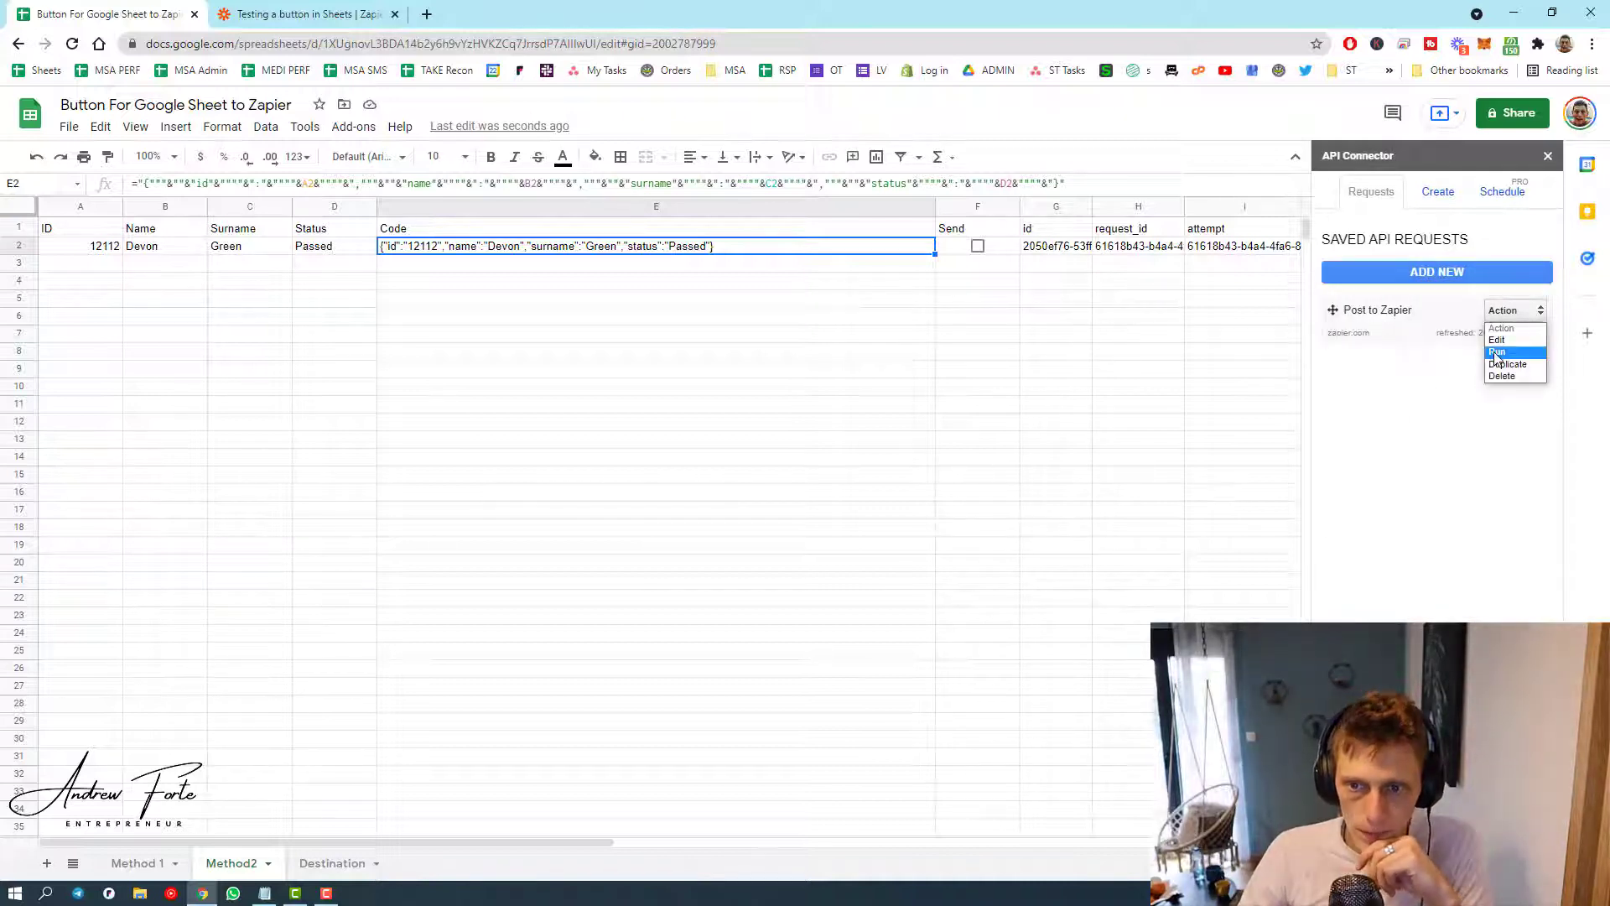
pyautogui.click(1497, 352)
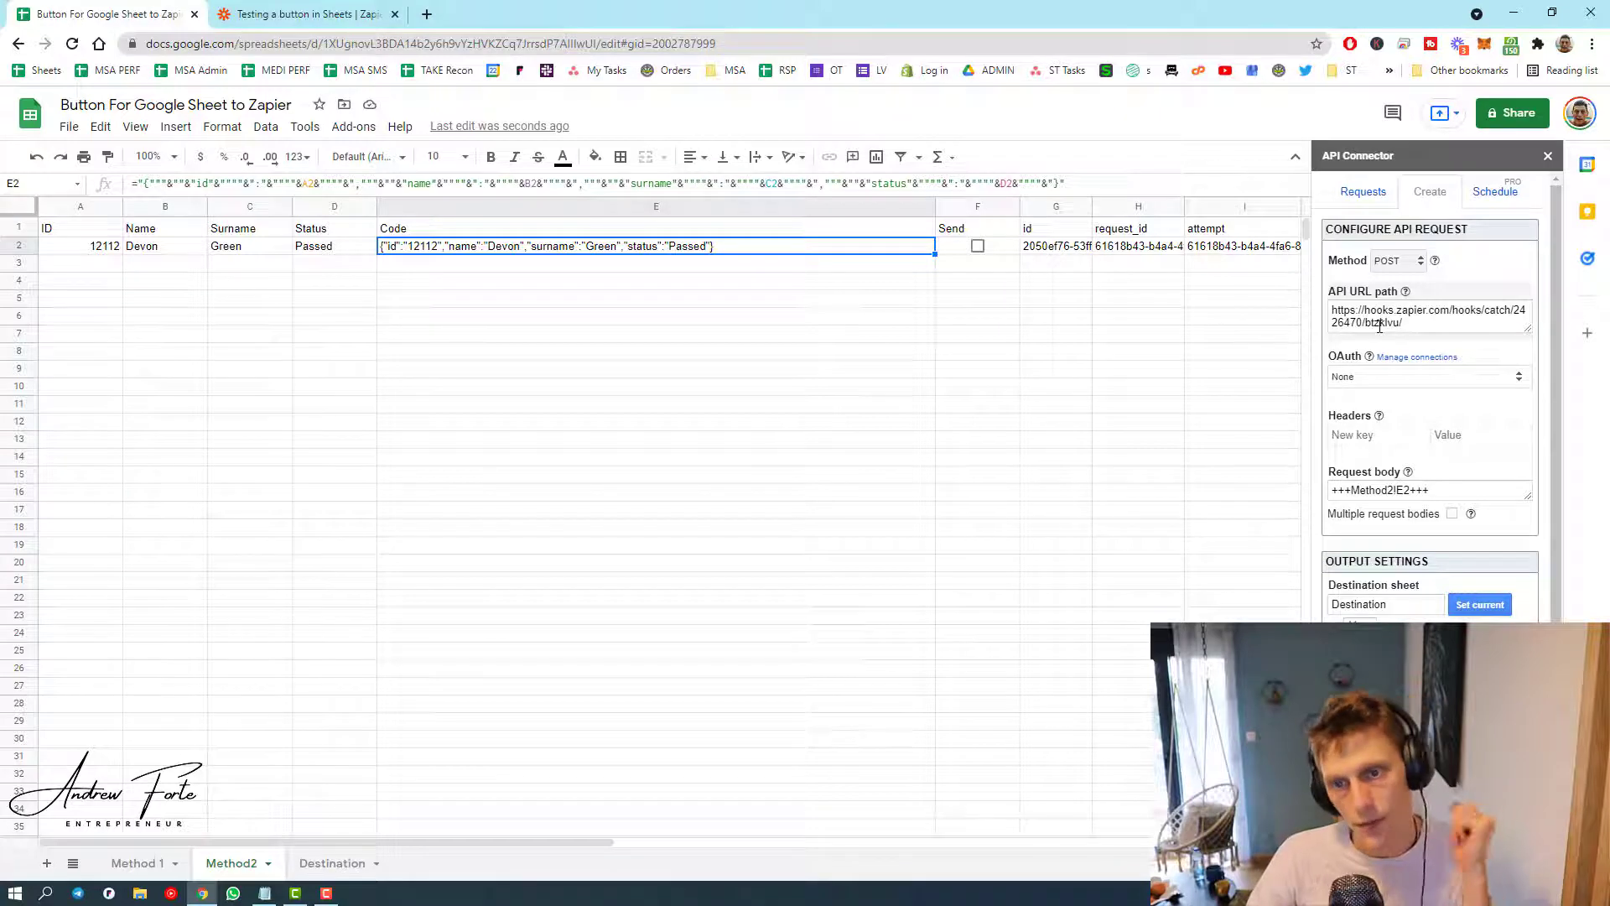
pyautogui.click(1344, 495)
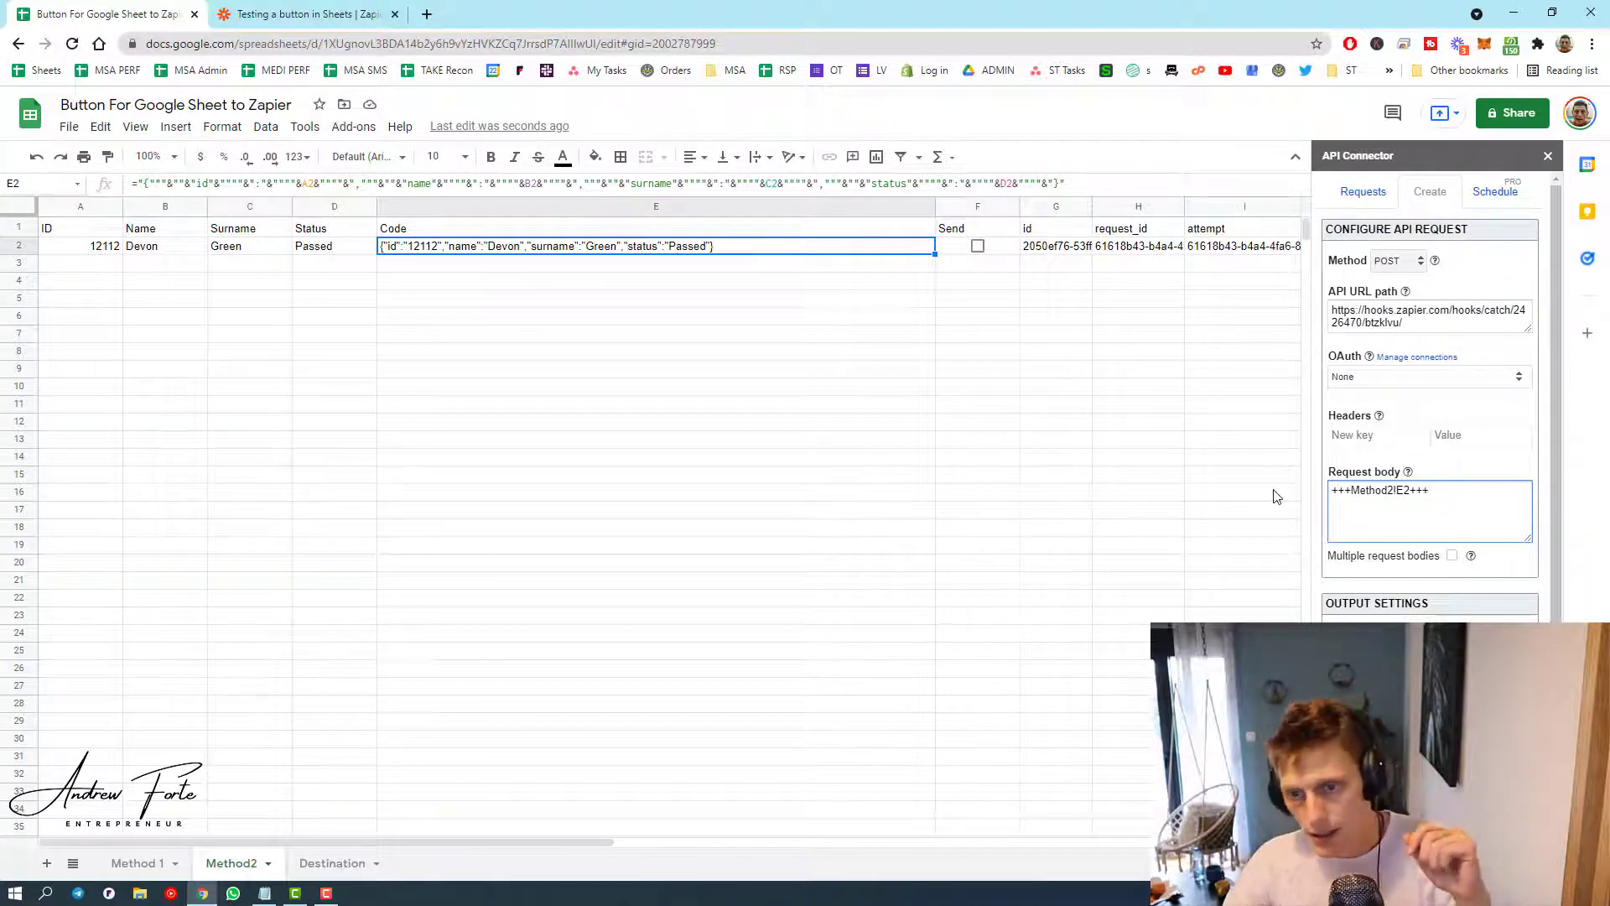
pyautogui.scroll(-1, 1429, 420)
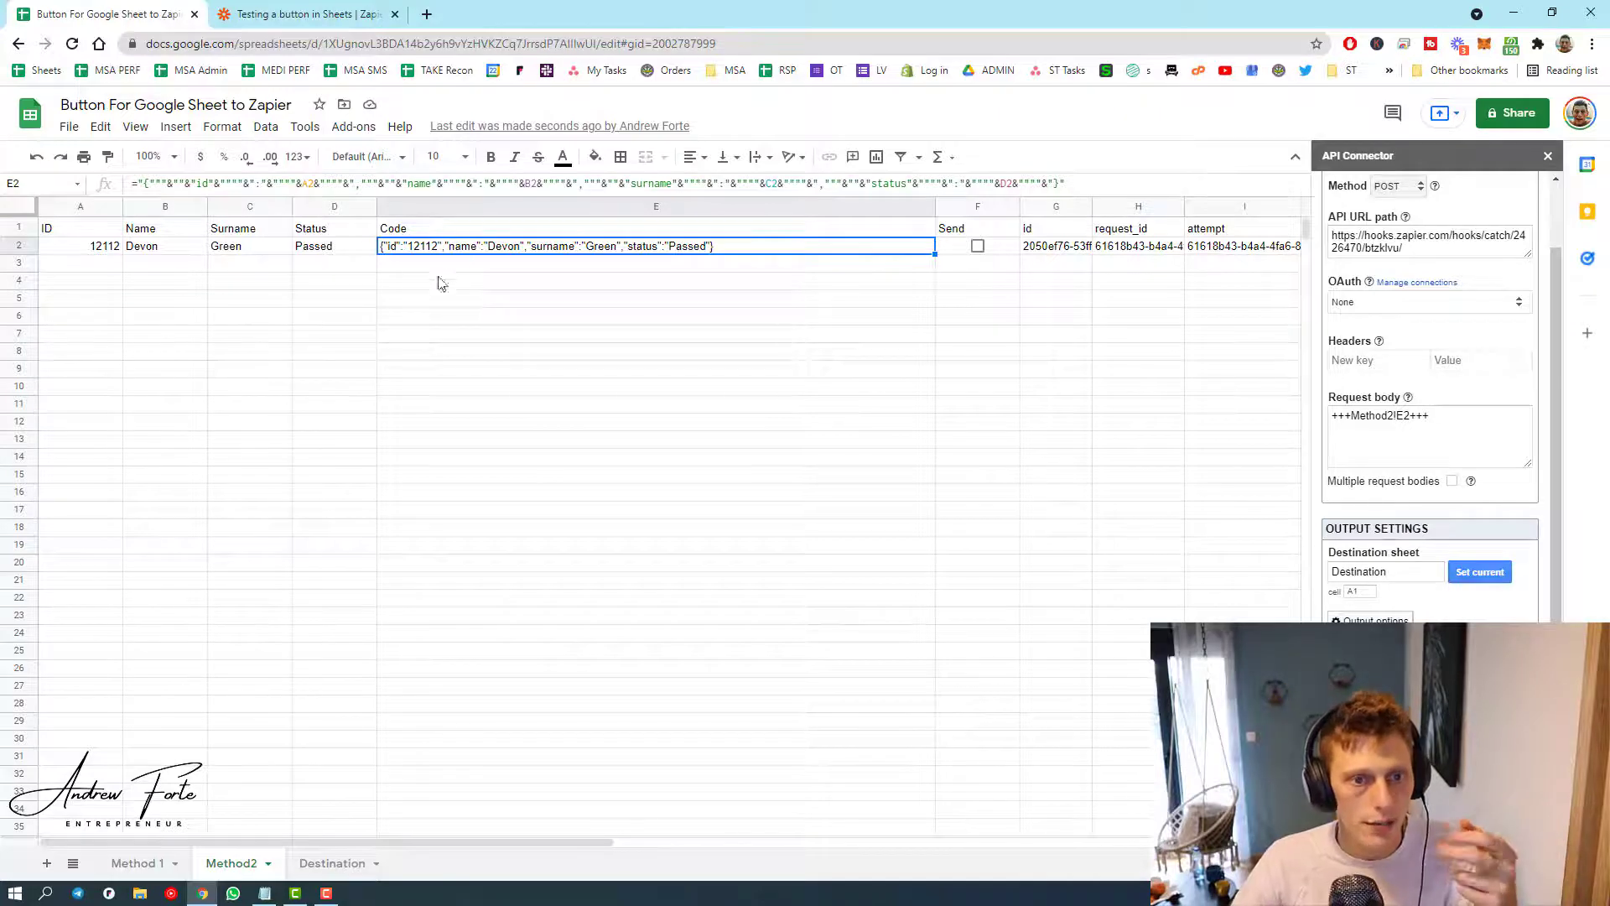
# - Load more caught requests and select Request F with id 12112, Devon, Green, Passed
pyautogui.click(306, 14)
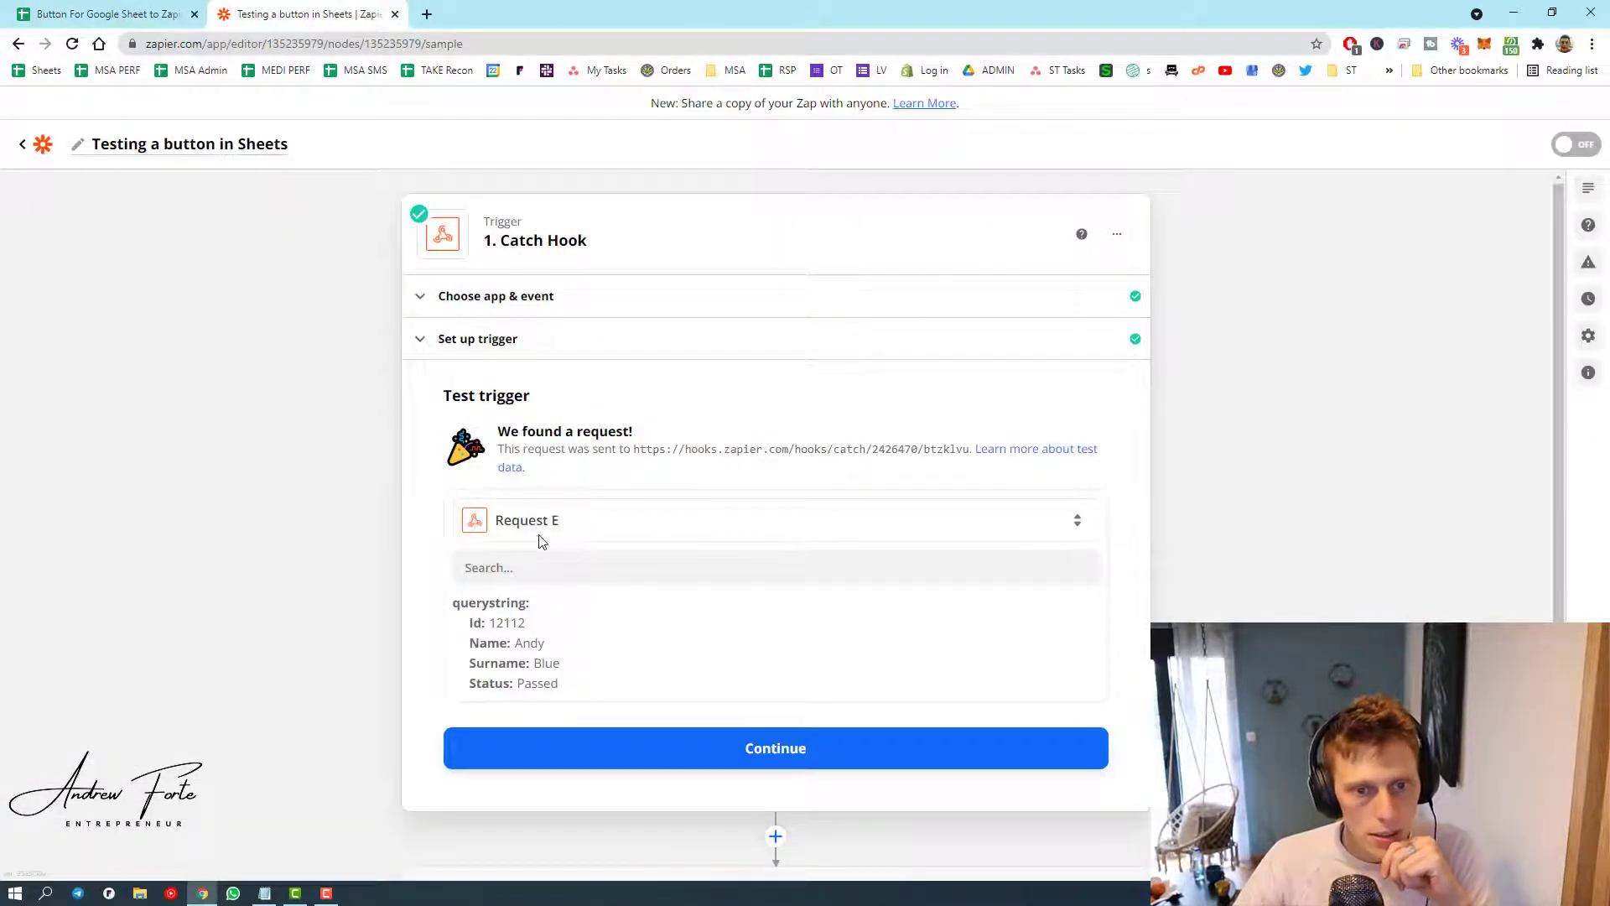
pyautogui.click(593, 530)
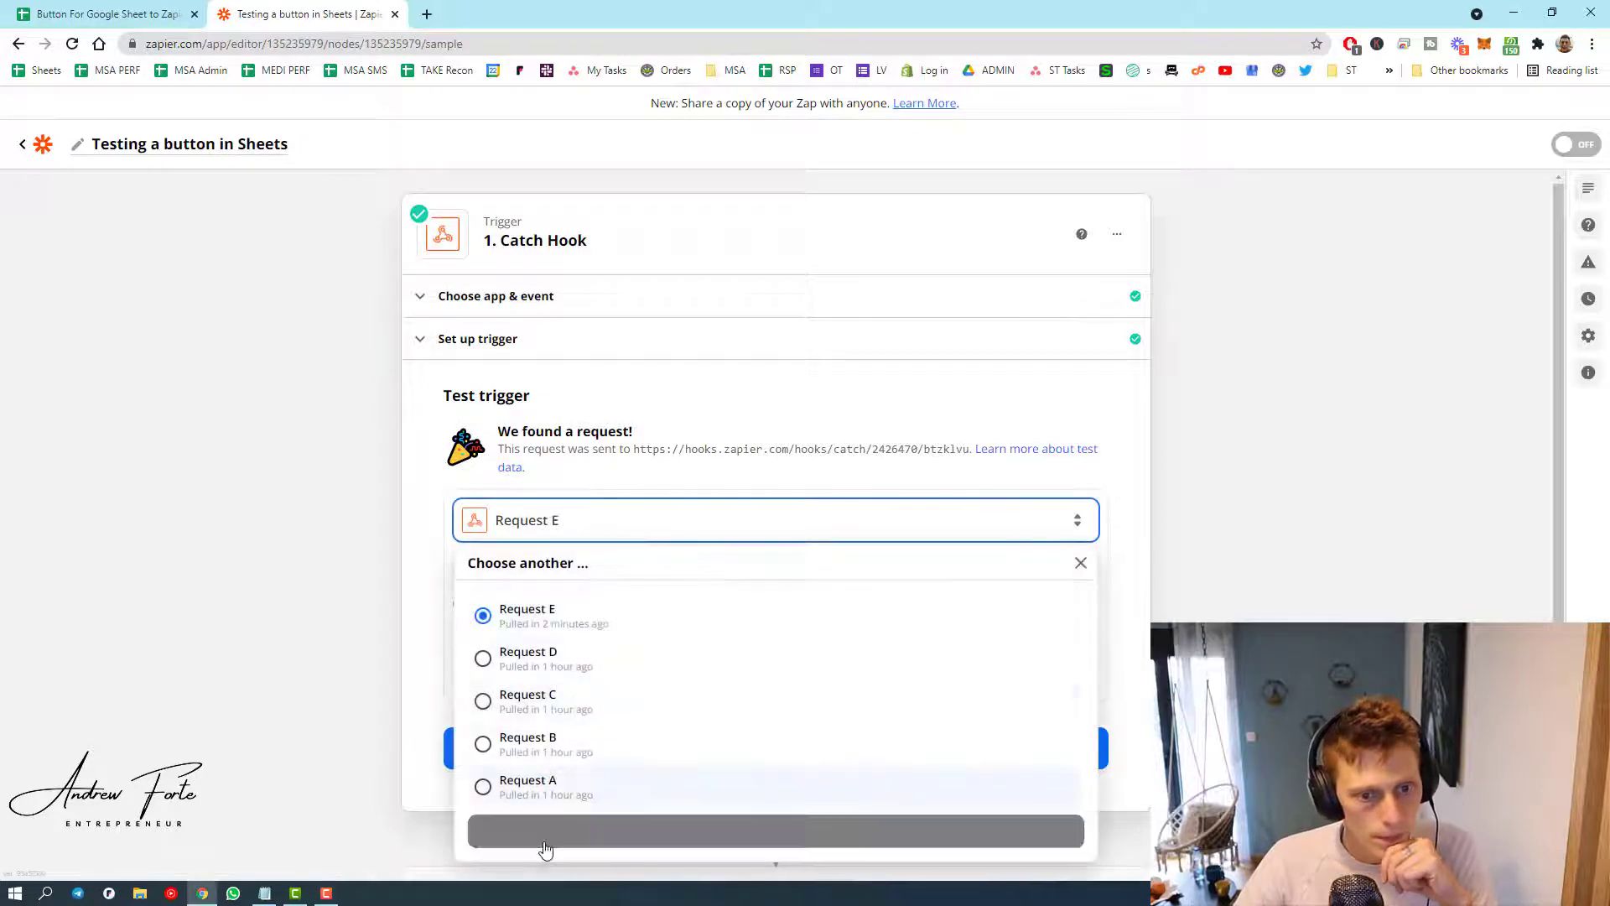
pyautogui.click(544, 835)
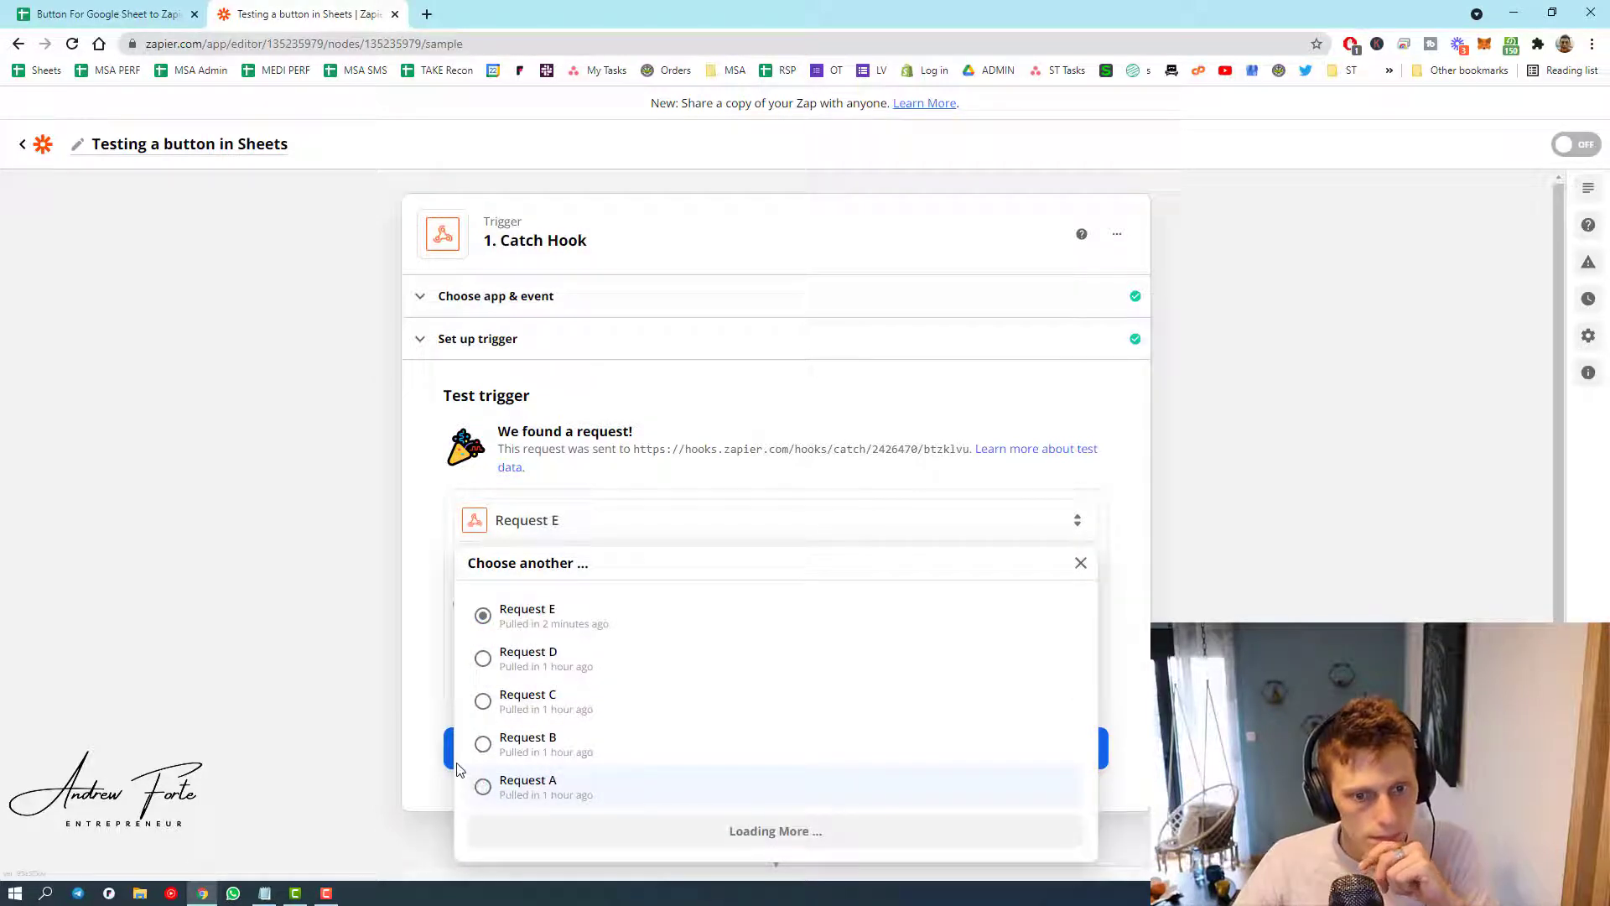
pyautogui.click(485, 615)
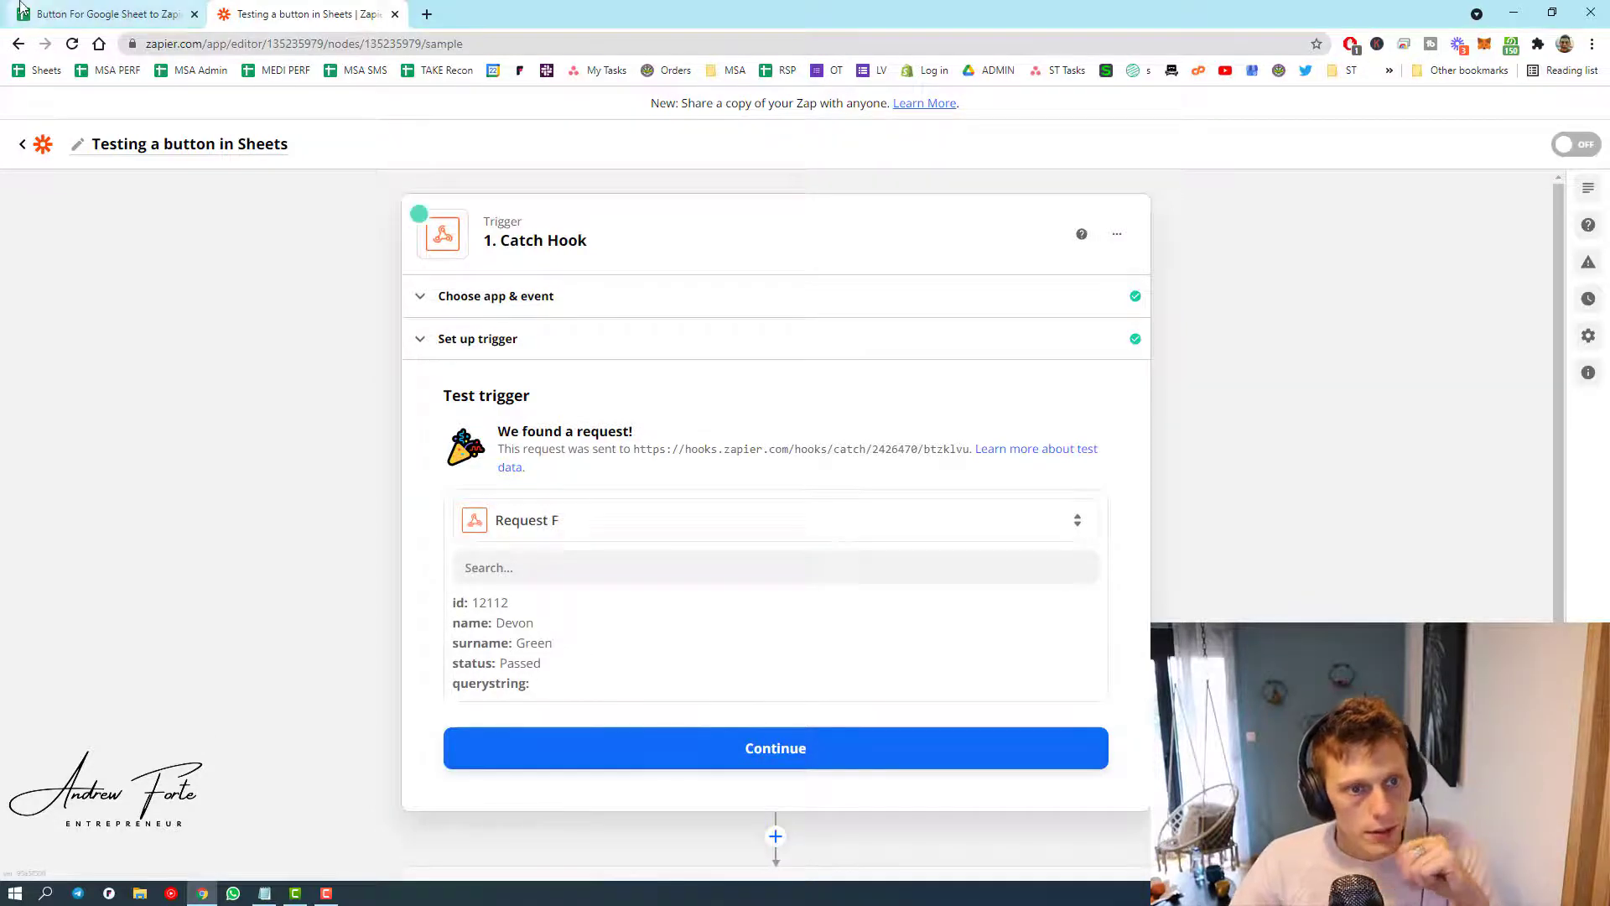
pyautogui.click(109, 15)
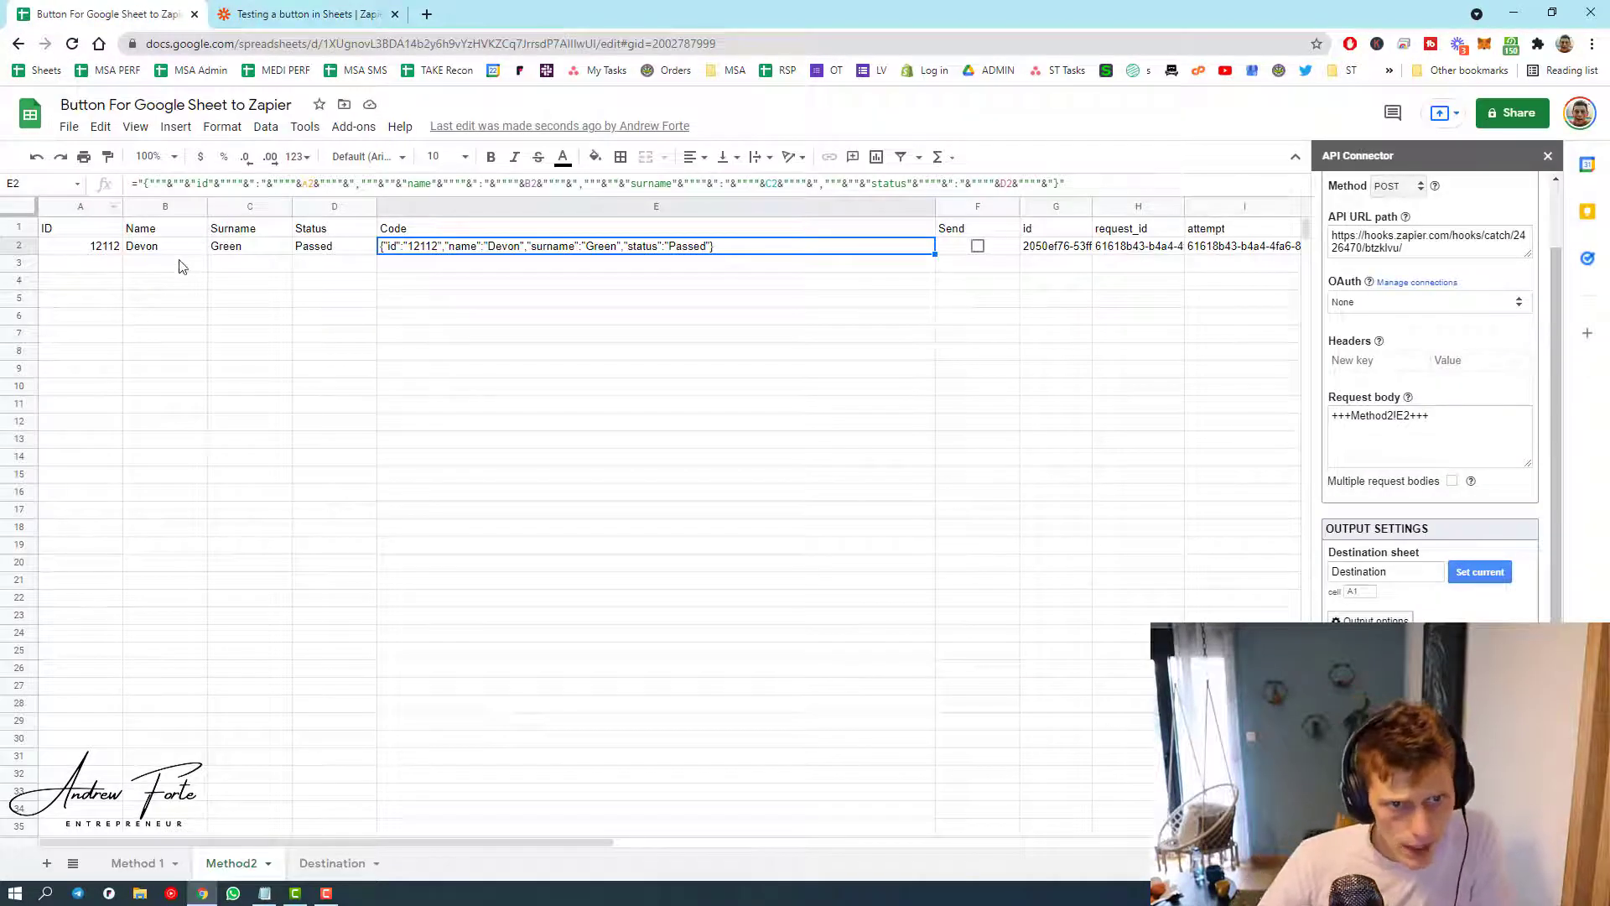
# - Close the API Connector panel and change the name in B2 to Mike
pyautogui.click(141, 250)
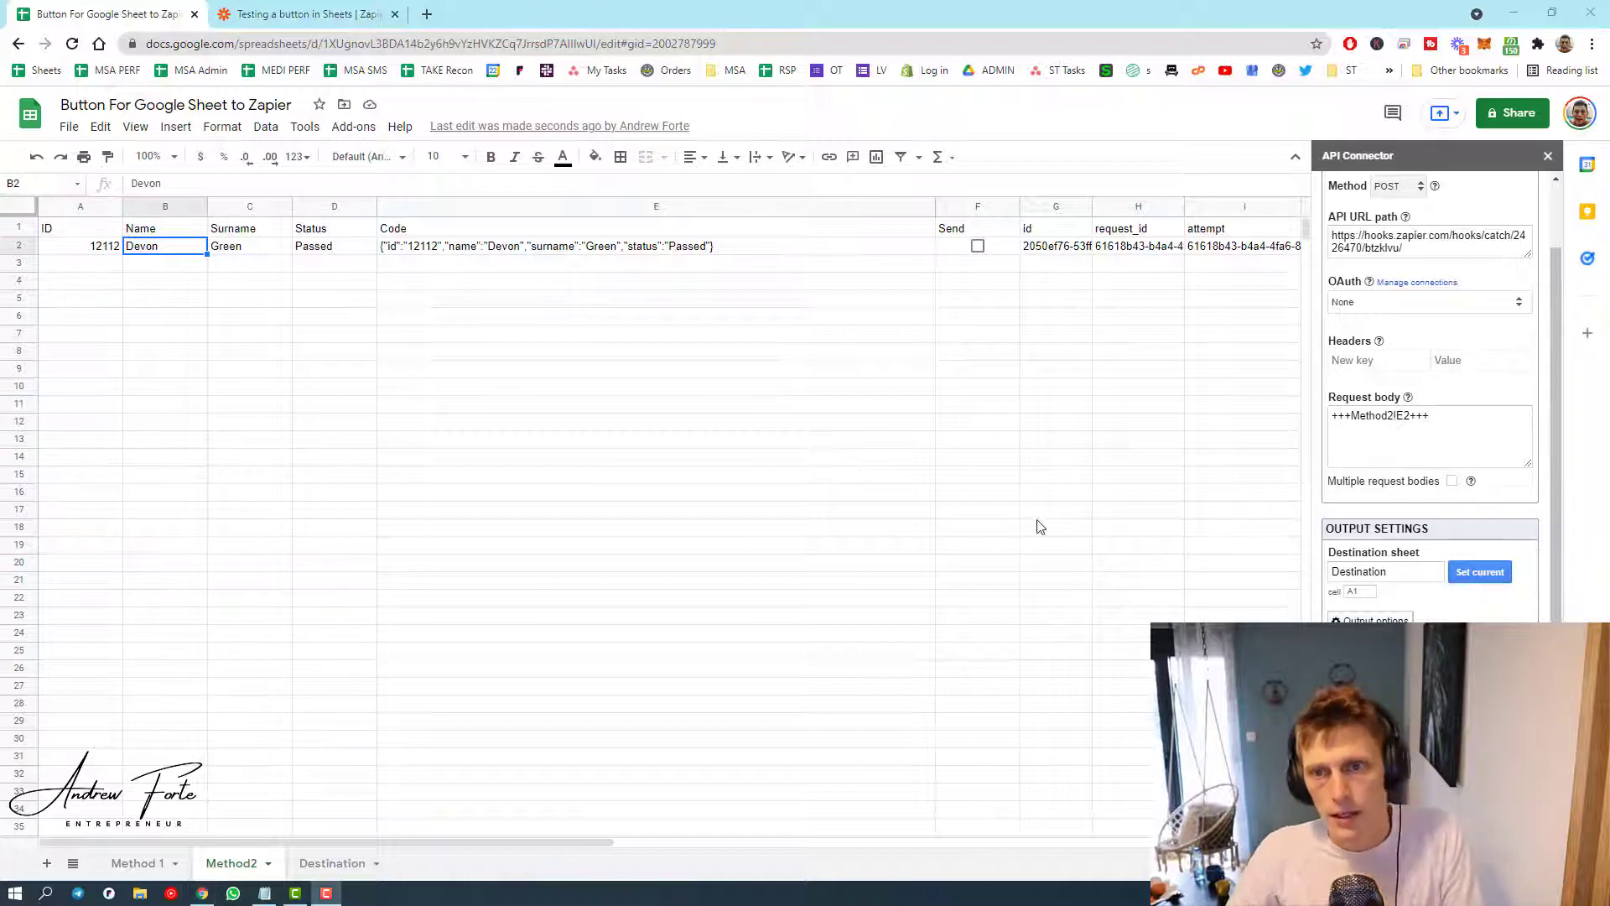
pyautogui.click(1548, 156)
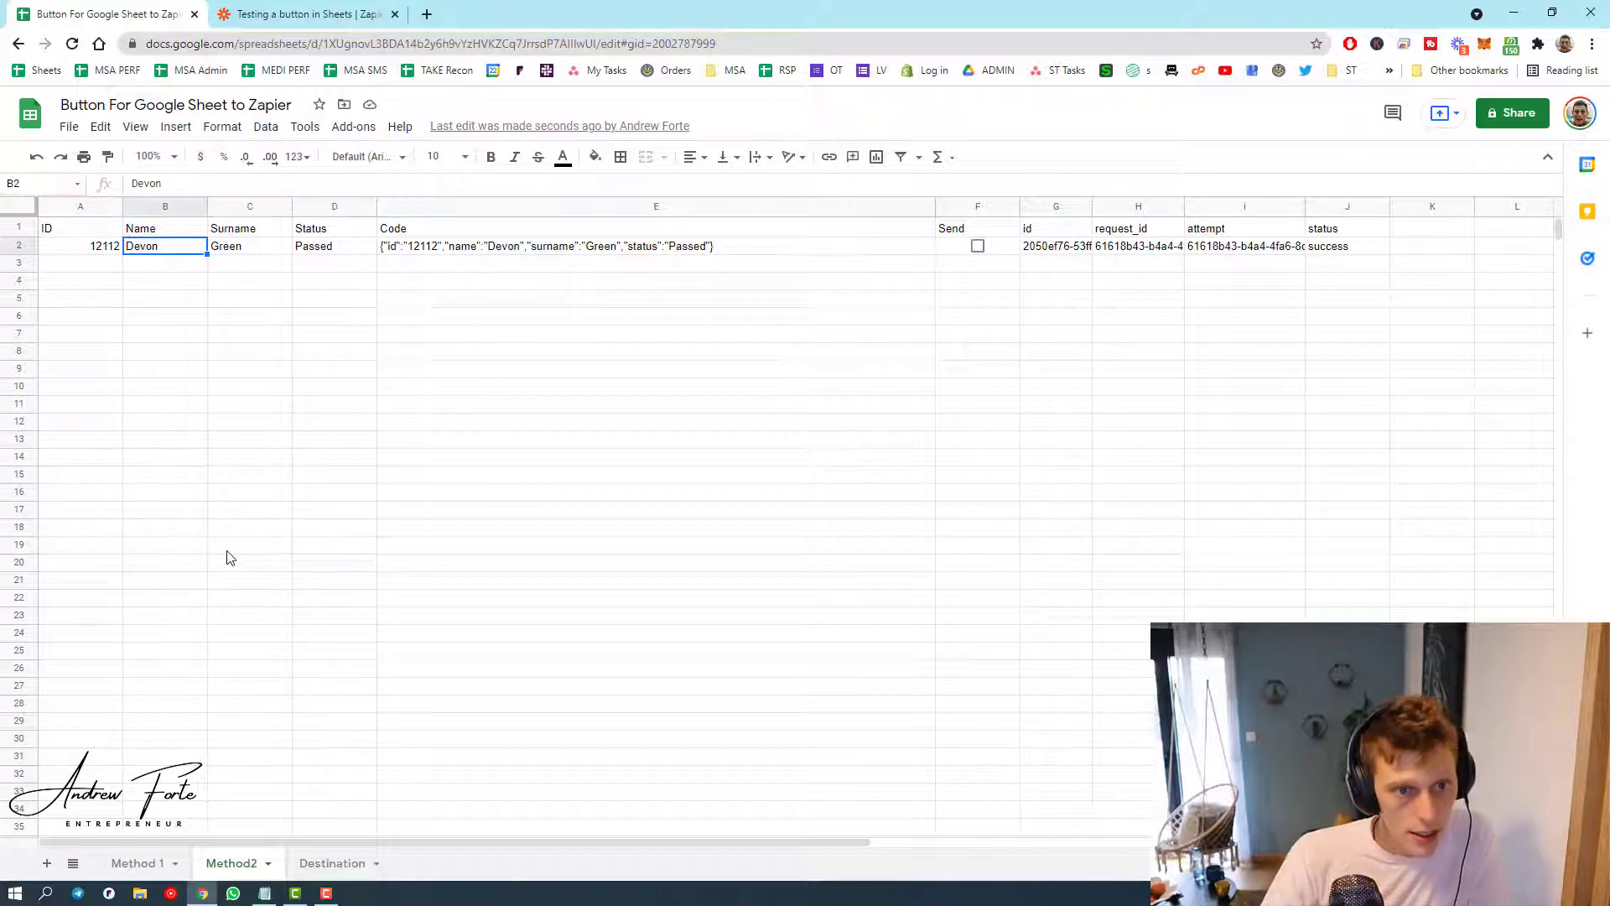
pyautogui.click(149, 265)
pyautogui.click(154, 249)
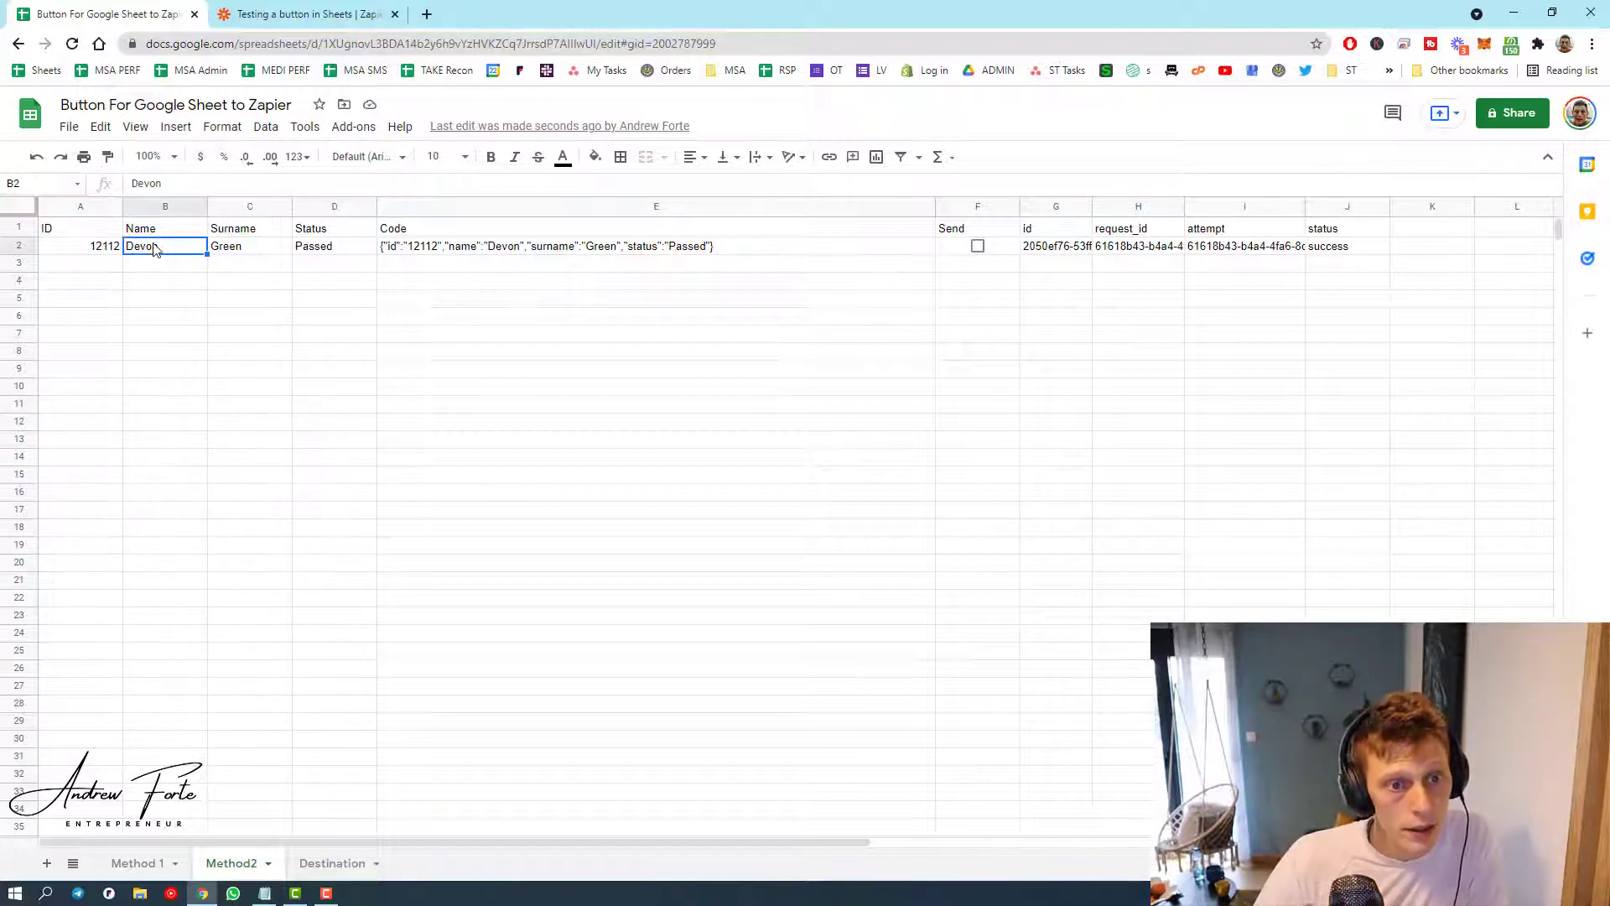
pyautogui.write('Mike')
pyautogui.press('Return')
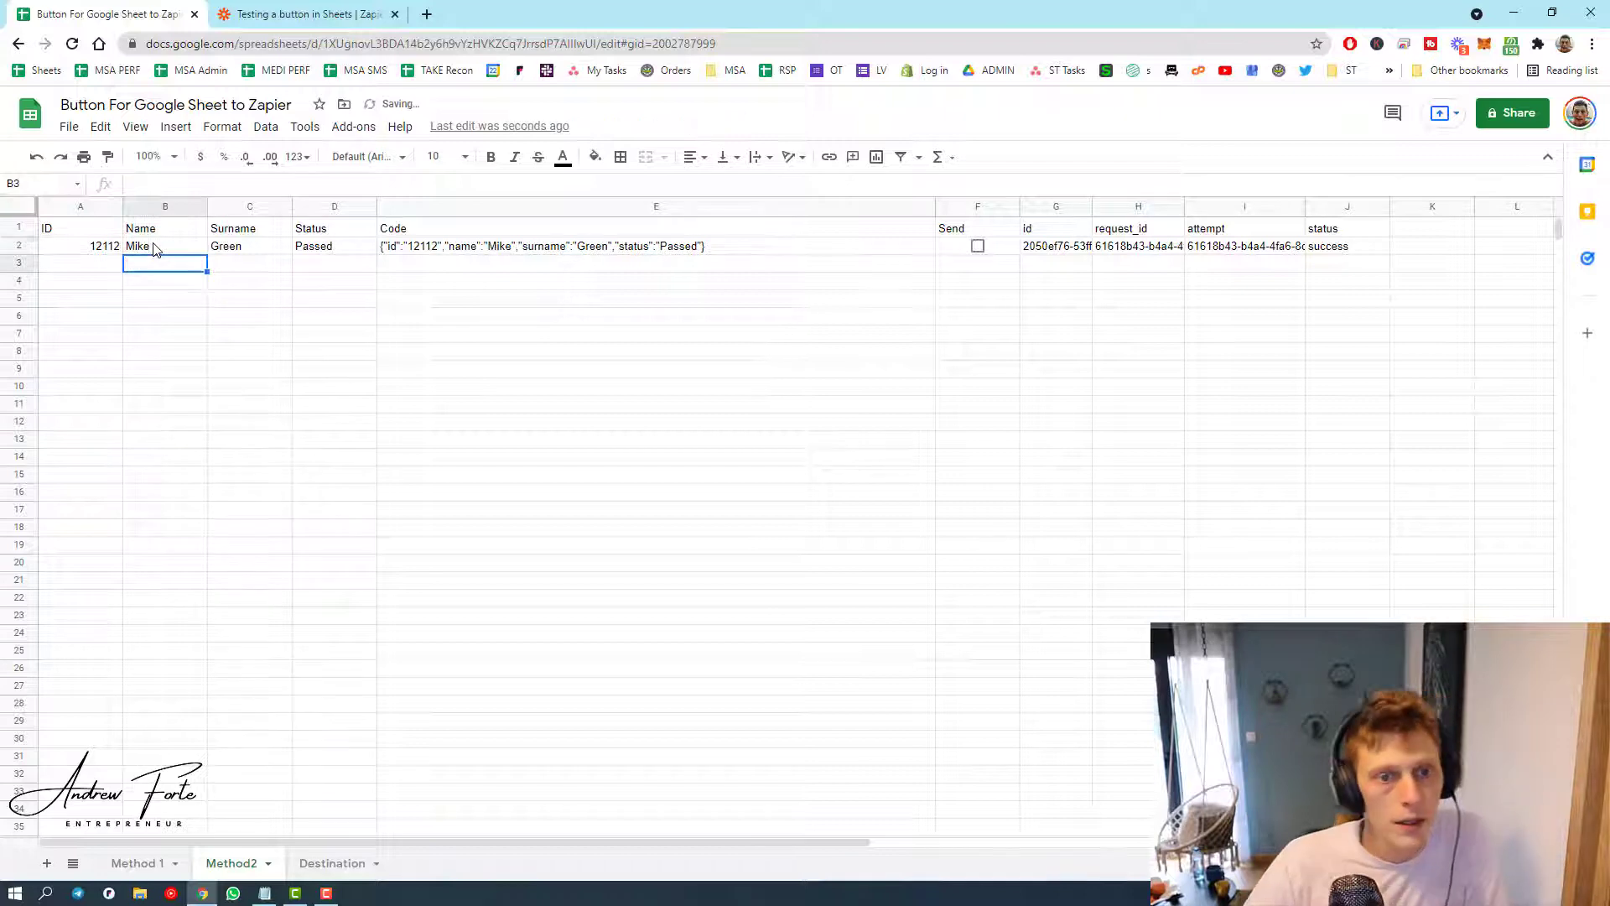
pyautogui.click(154, 249)
# - Check the IMPORTAPI formula in G1, then tick F2's Send box to post row 2
pyautogui.click(998, 228)
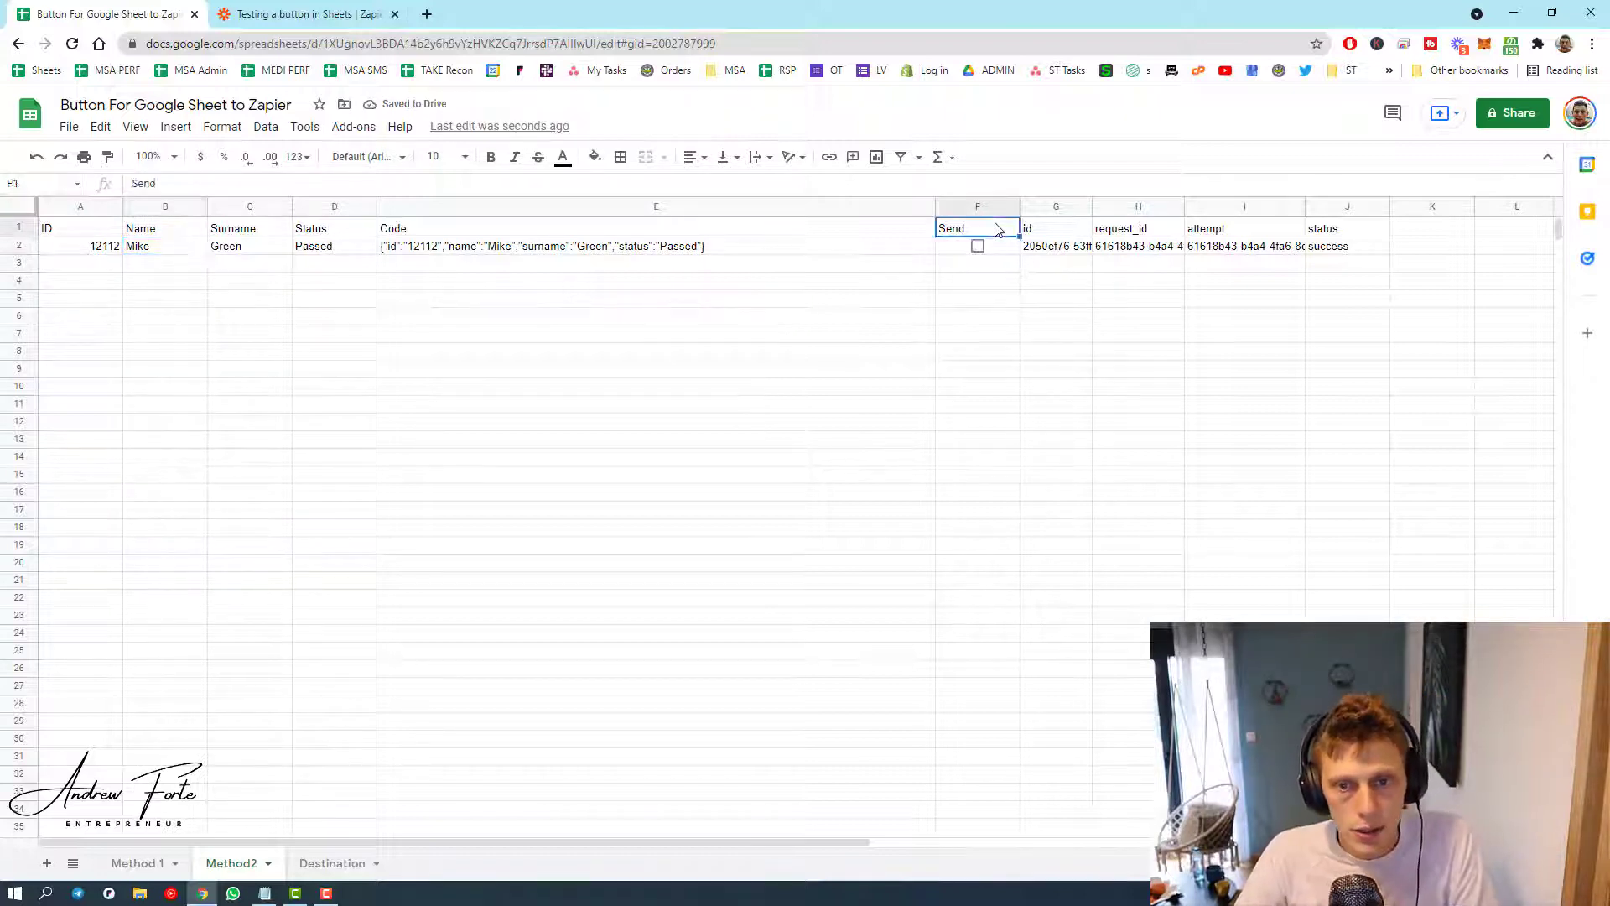
pyautogui.click(1059, 233)
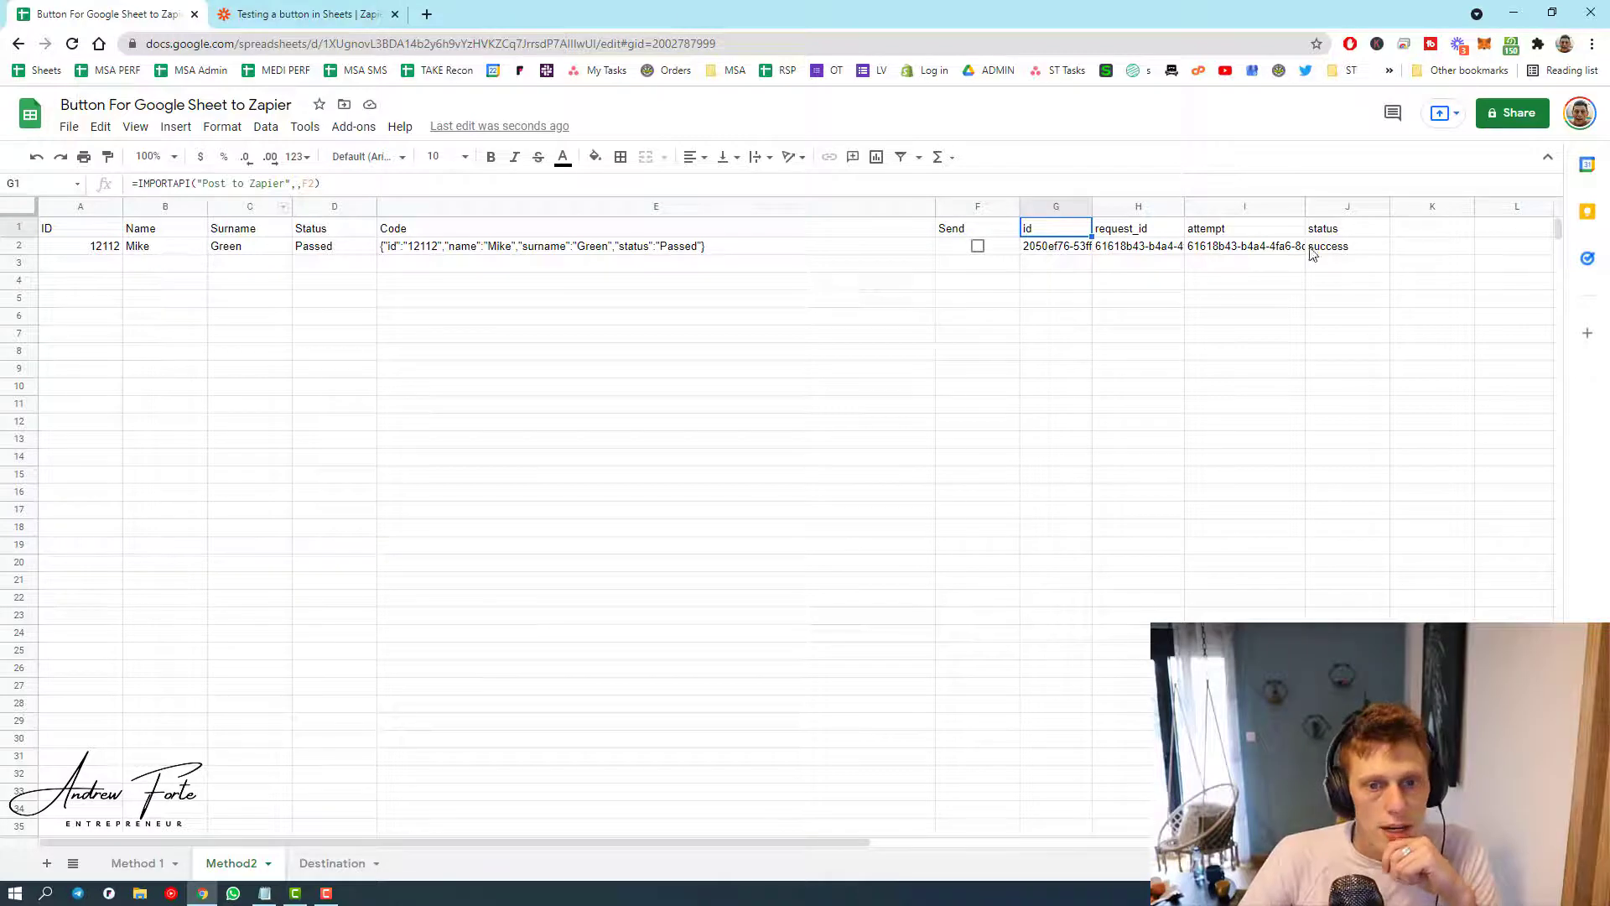
pyautogui.click(977, 247)
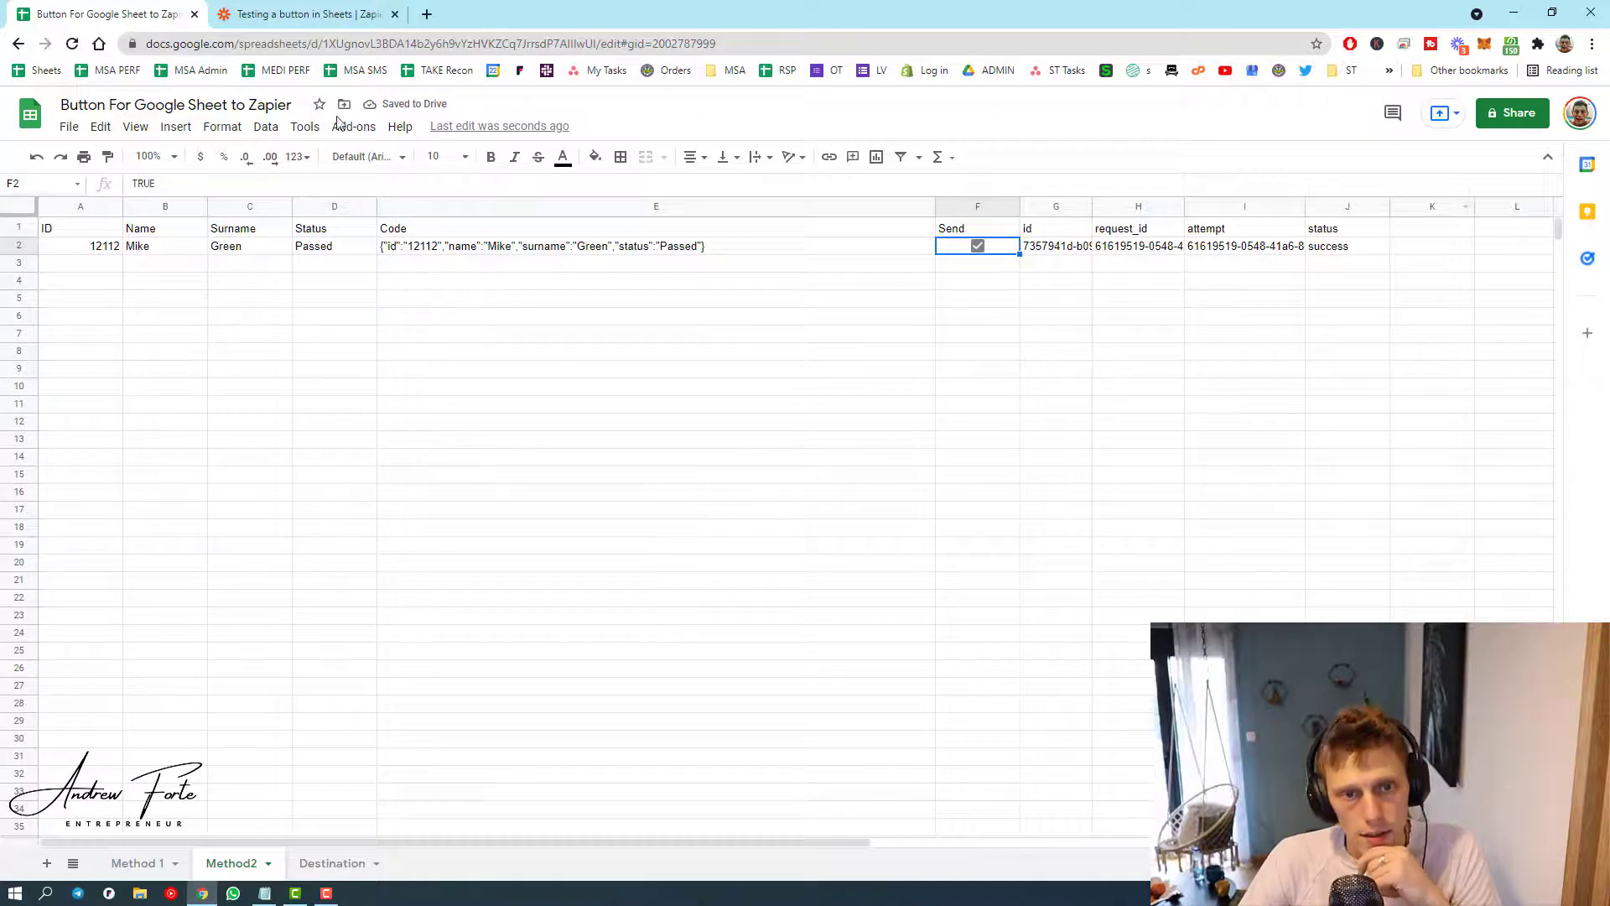
pyautogui.click(275, 10)
pyautogui.click(501, 523)
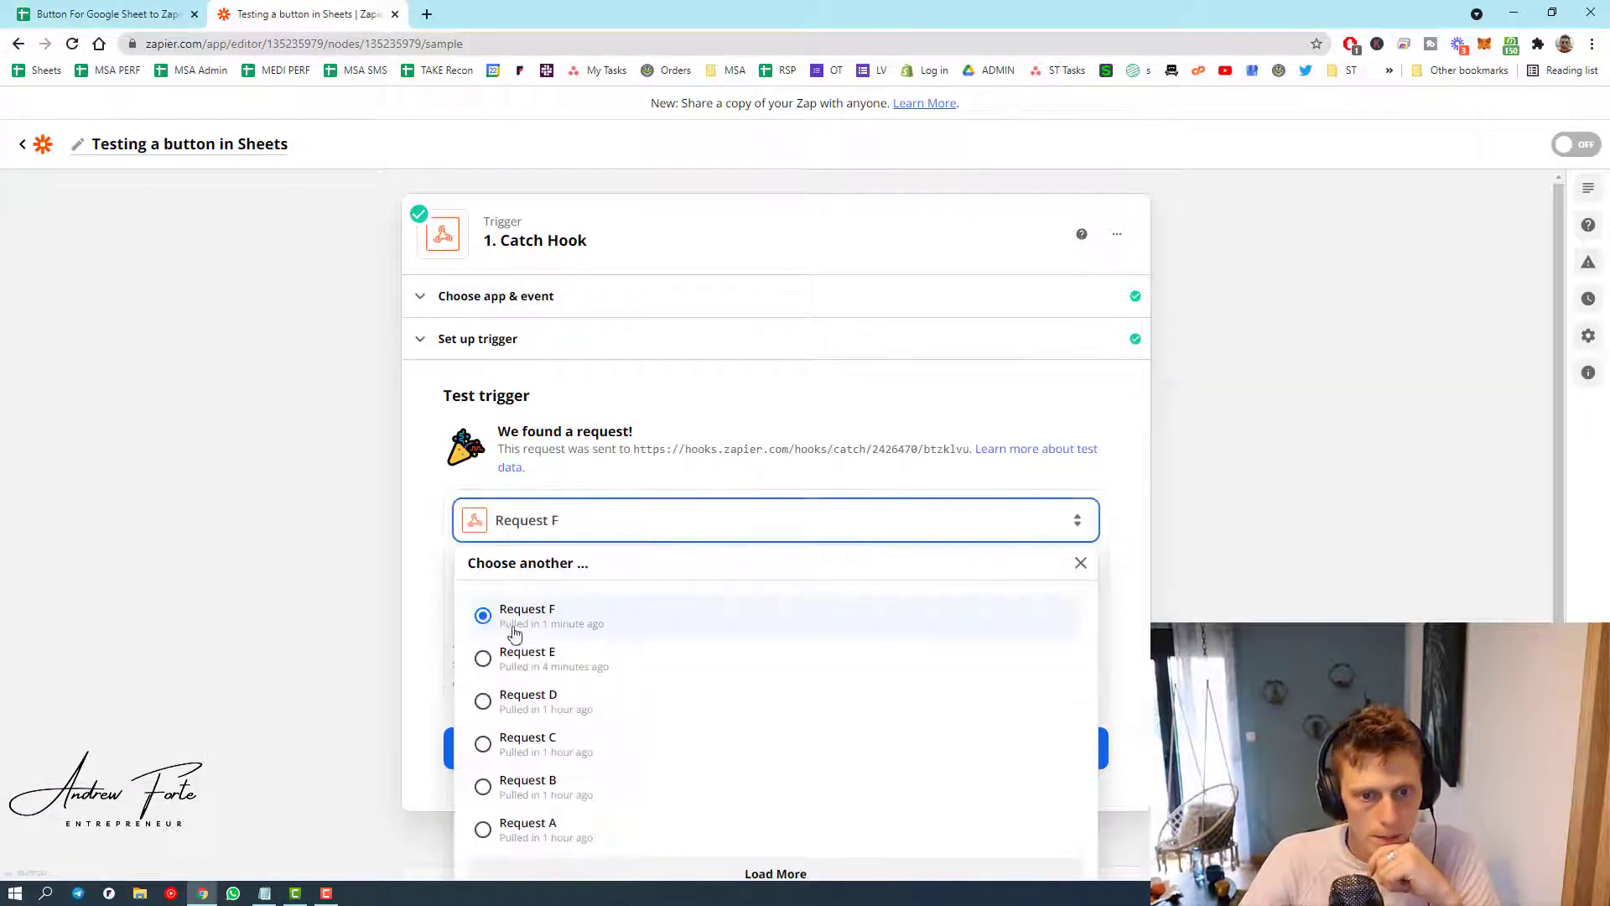
pyautogui.click(543, 869)
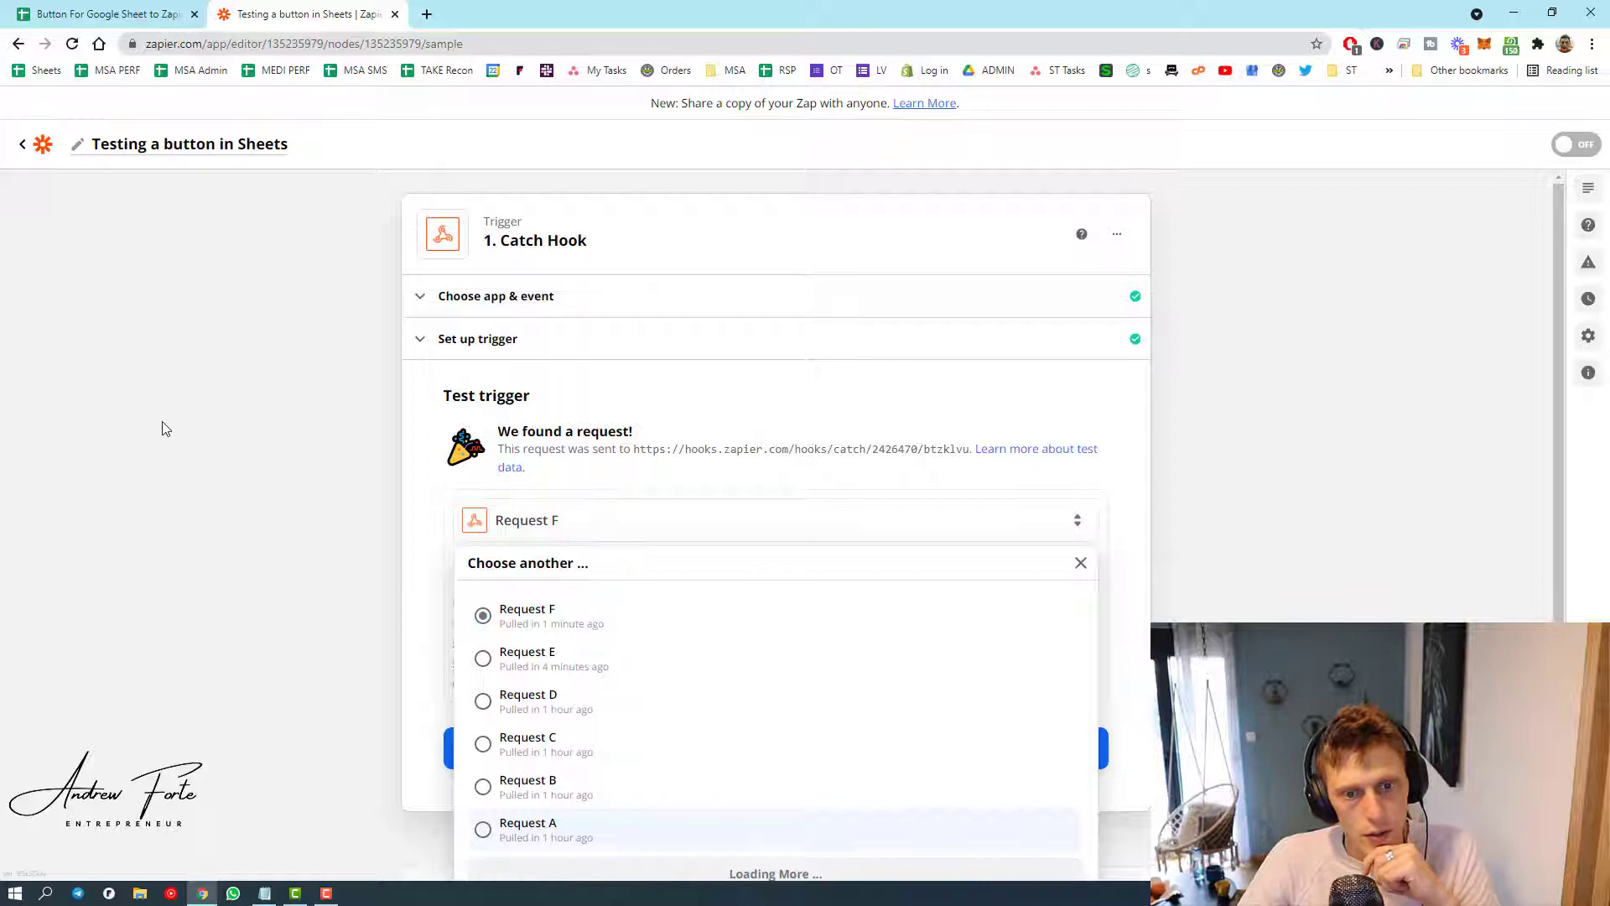
pyautogui.click(481, 662)
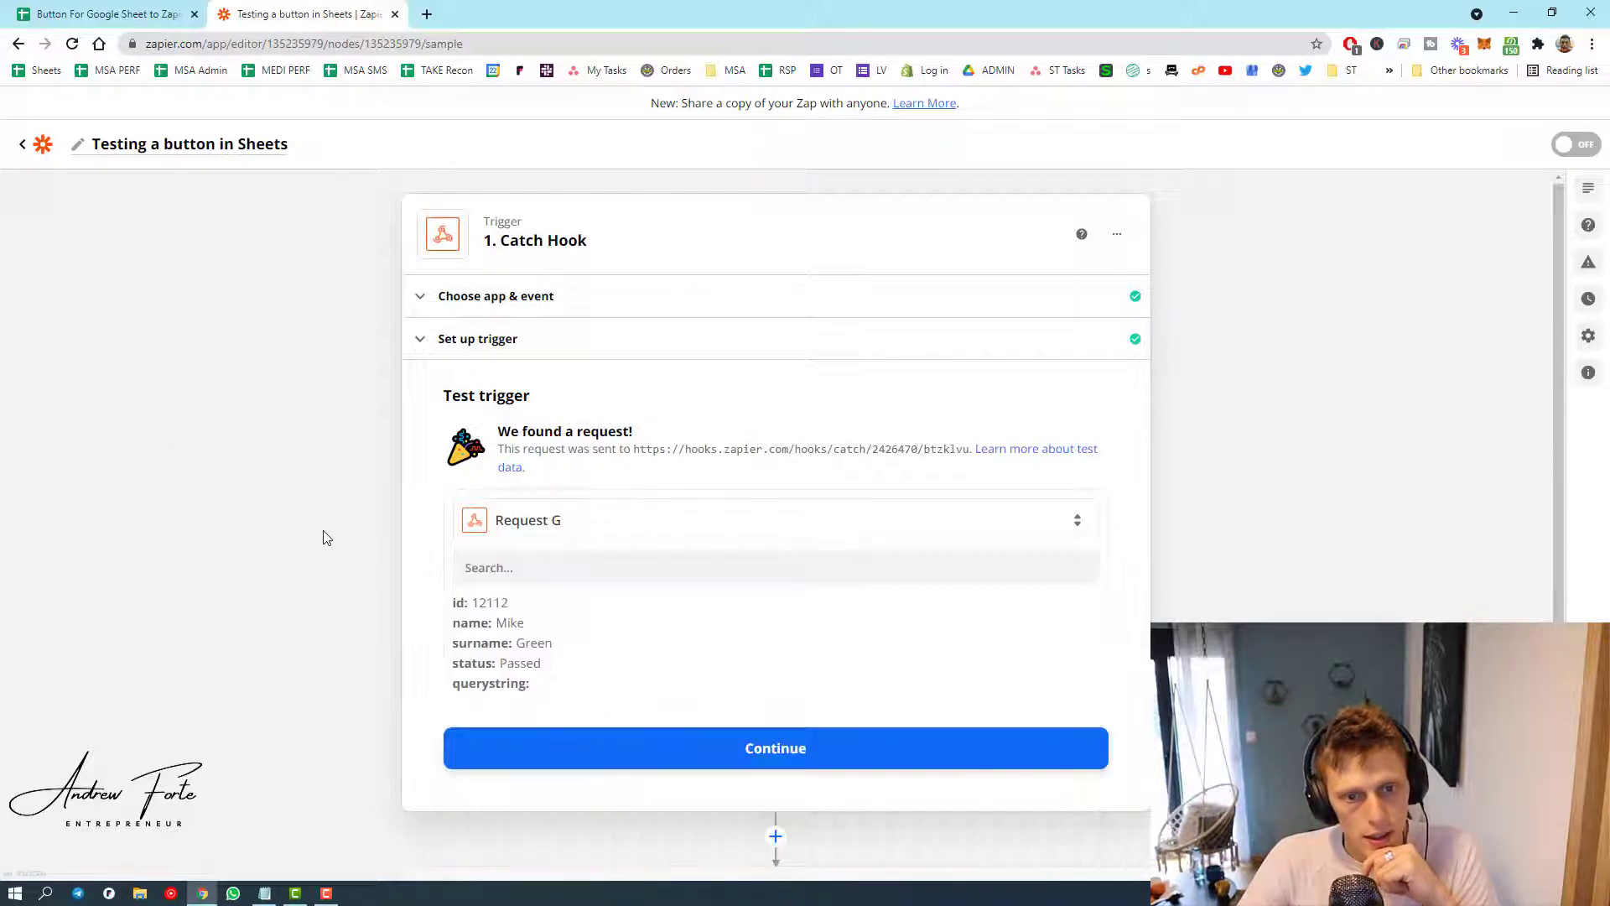